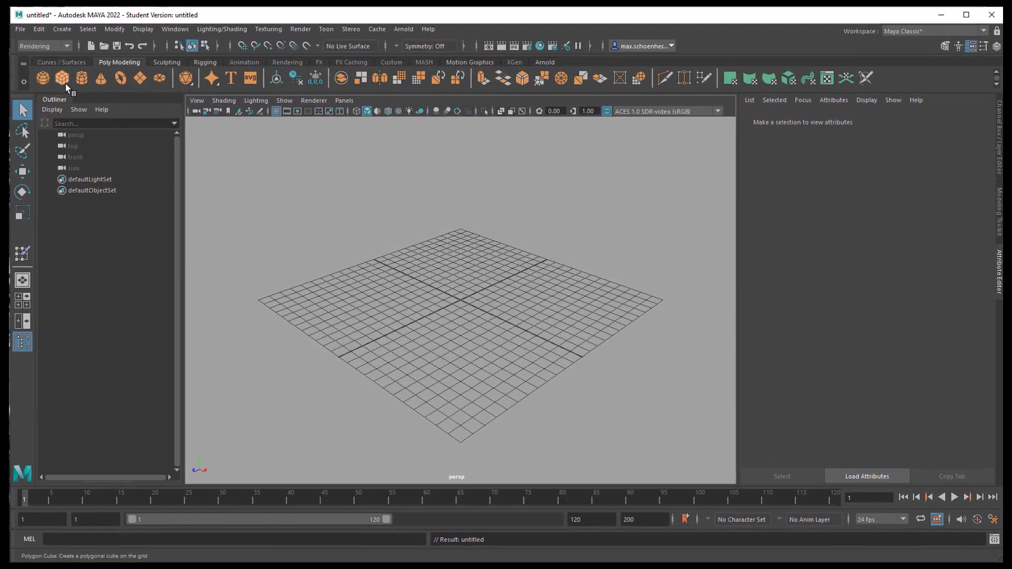
# Create a polygon cube, scale it up and stretch it along X into a flat slab.
pyautogui.click(62, 78)
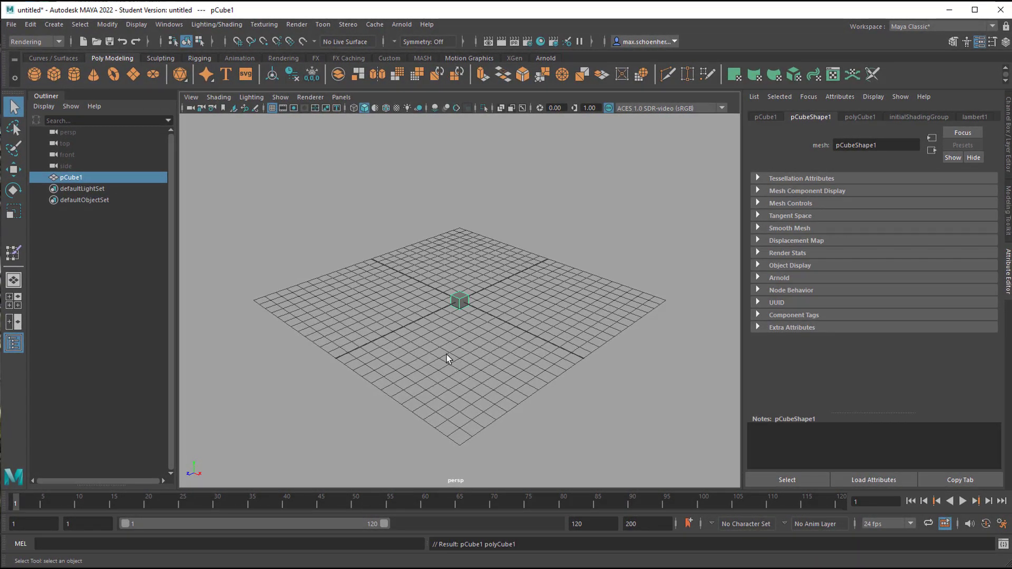
pyautogui.press('w')
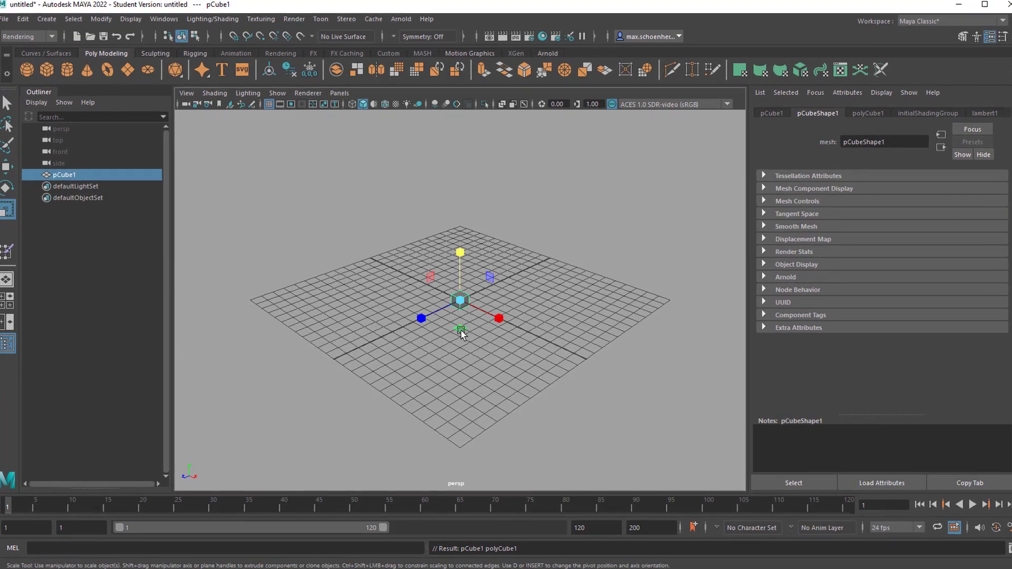
pyautogui.moveTo(467, 305); pyautogui.dragTo(467, 271)
pyautogui.moveTo(543, 321); pyautogui.dragTo(571, 339)
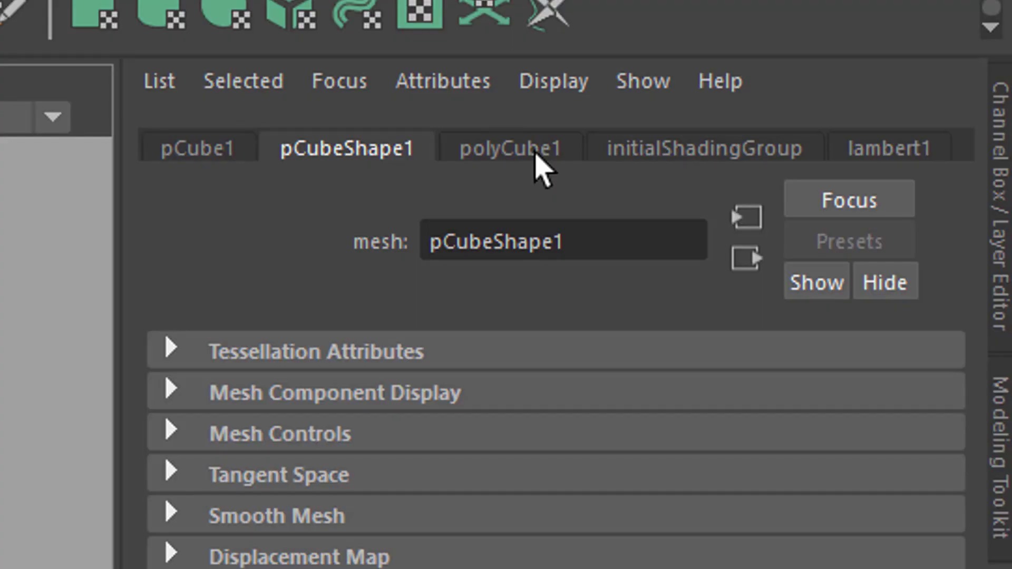
# Set polyCube1's Subdivisions Width and Depth to 2, splitting the top into four faces.
pyautogui.click(532, 150)
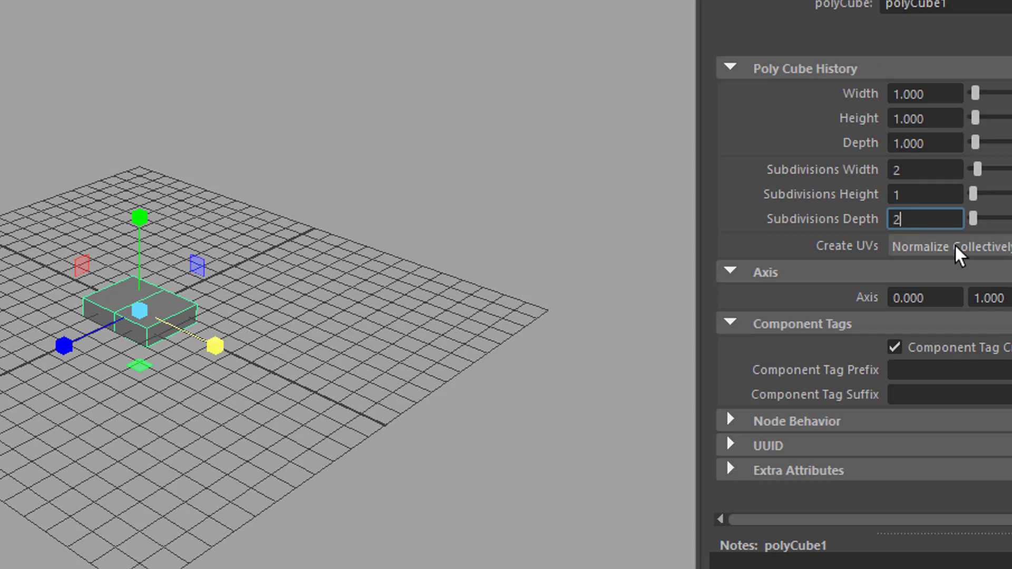
pyautogui.press('Tab')
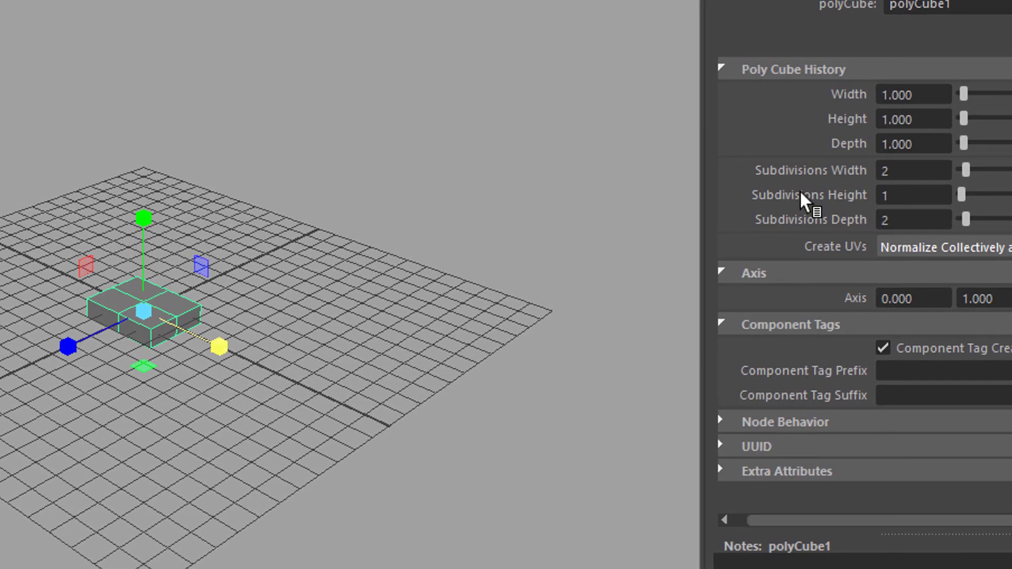
pyautogui.keyDown('alt'); pyautogui.moveTo(229, 379); pyautogui.dragTo(497, 253, button='right'); pyautogui.keyUp('alt')
# Extrude the palm's end face out along Z and scale its tip down into a tapered finger.
pyautogui.rightClick(348, 234)
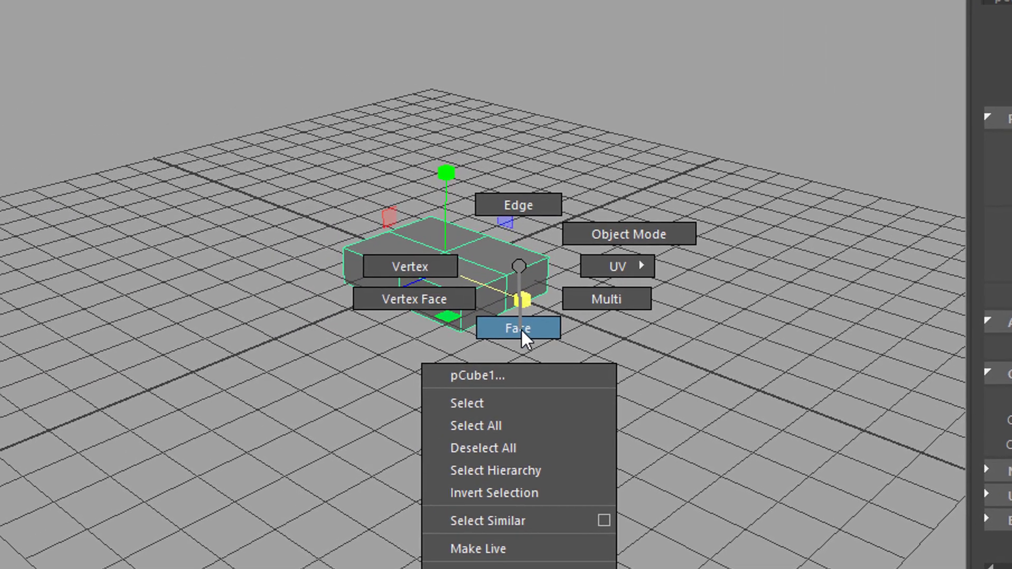
pyautogui.click(477, 322)
pyautogui.click(567, 293)
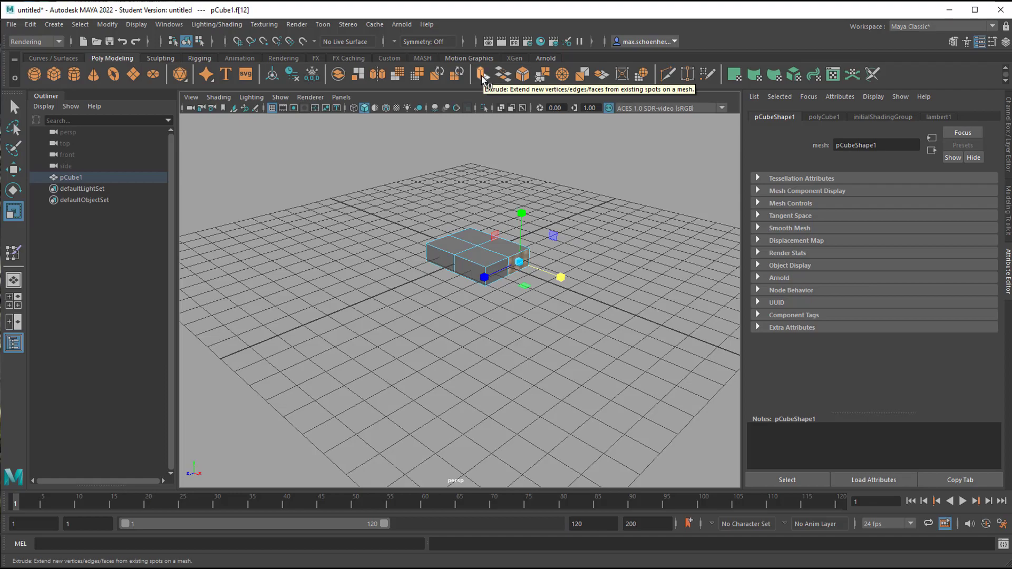
pyautogui.click(482, 76)
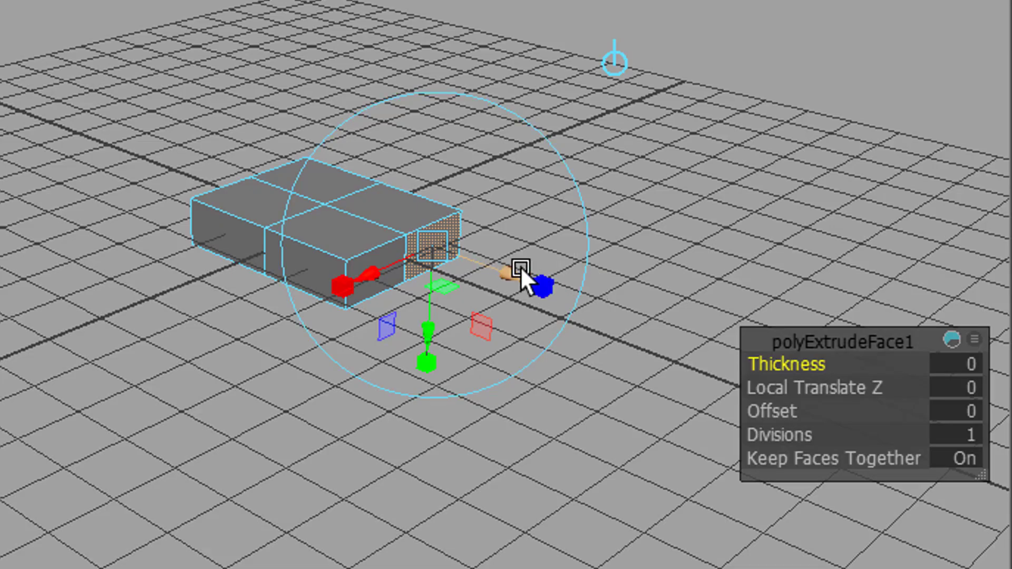
pyautogui.moveTo(520, 266); pyautogui.dragTo(690, 337)
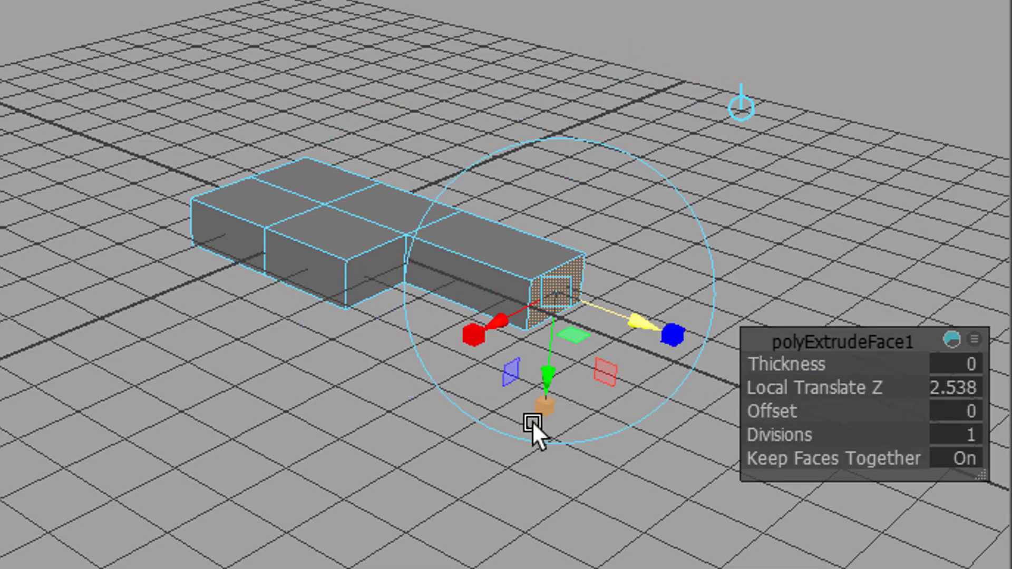
pyautogui.moveTo(539, 410); pyautogui.dragTo(549, 381)
pyautogui.moveTo(476, 337); pyautogui.dragTo(522, 311)
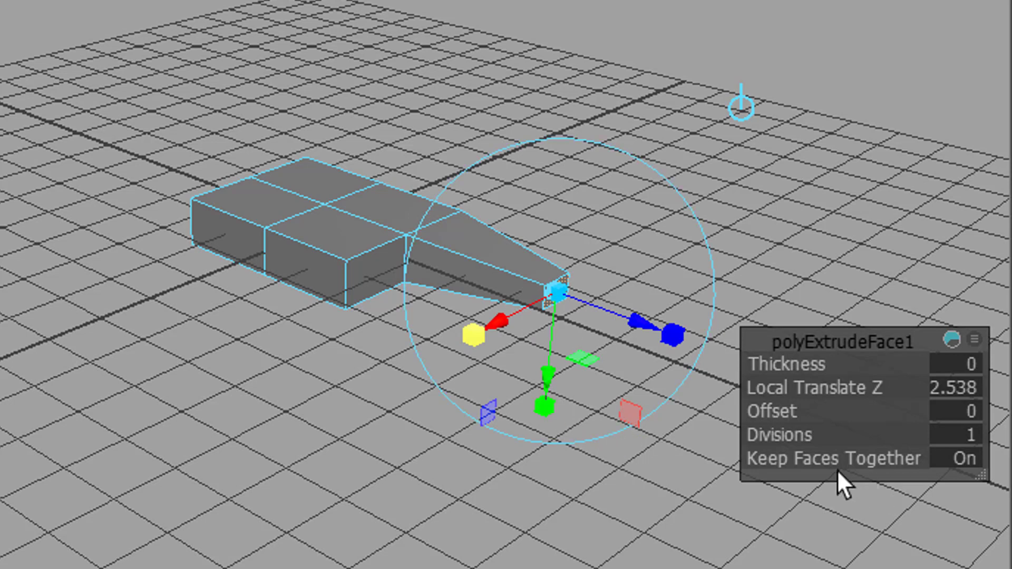
# Set the finger extrusion's Divisions to 3.
pyautogui.click(960, 431)
pyautogui.click(971, 430)
pyautogui.write('3')
pyautogui.press('Return')
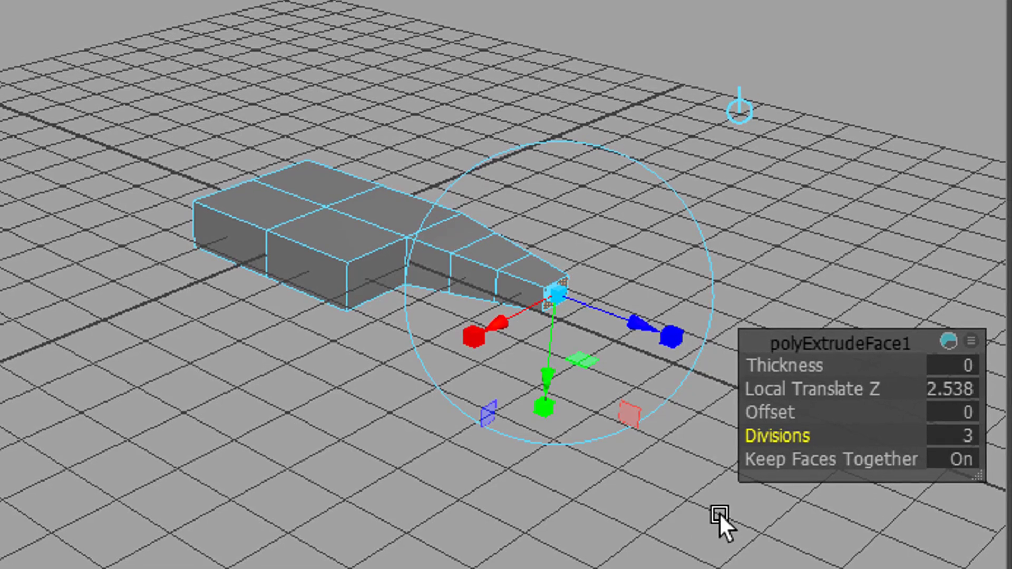
# Extrude the adjacent end face with Ctrl+E into a second tapered finger with 3 divisions.
pyautogui.click(378, 285)
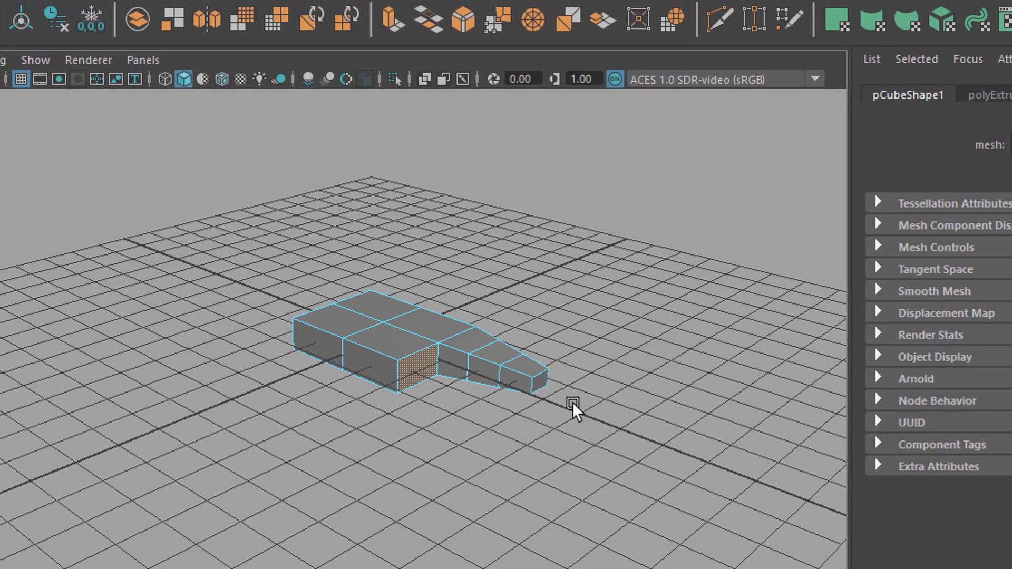
pyautogui.hotkey('ctrl', 'e')
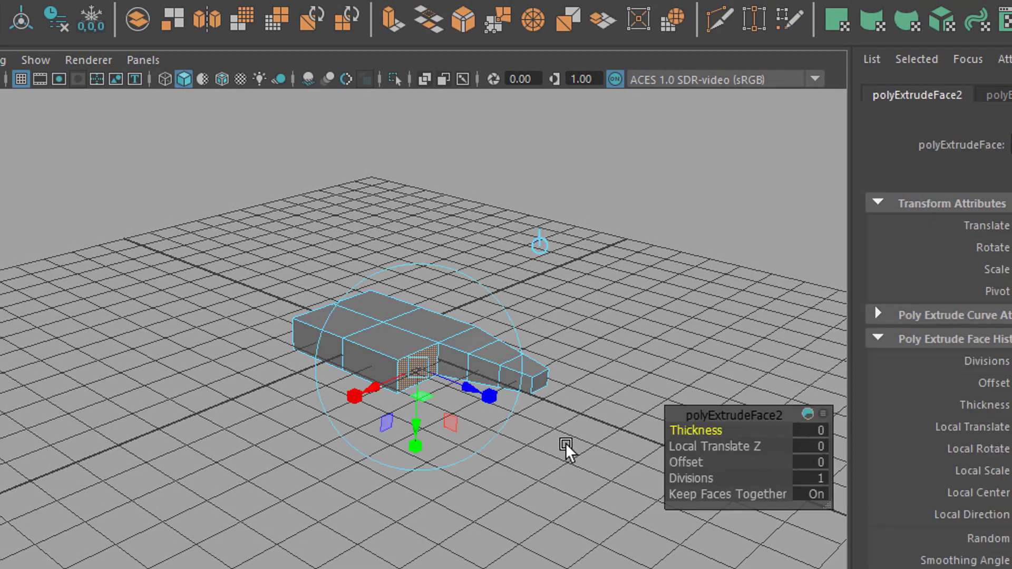
pyautogui.moveTo(470, 389); pyautogui.dragTo(536, 444)
pyautogui.moveTo(481, 484); pyautogui.dragTo(481, 443)
pyautogui.moveTo(422, 420); pyautogui.dragTo(461, 421)
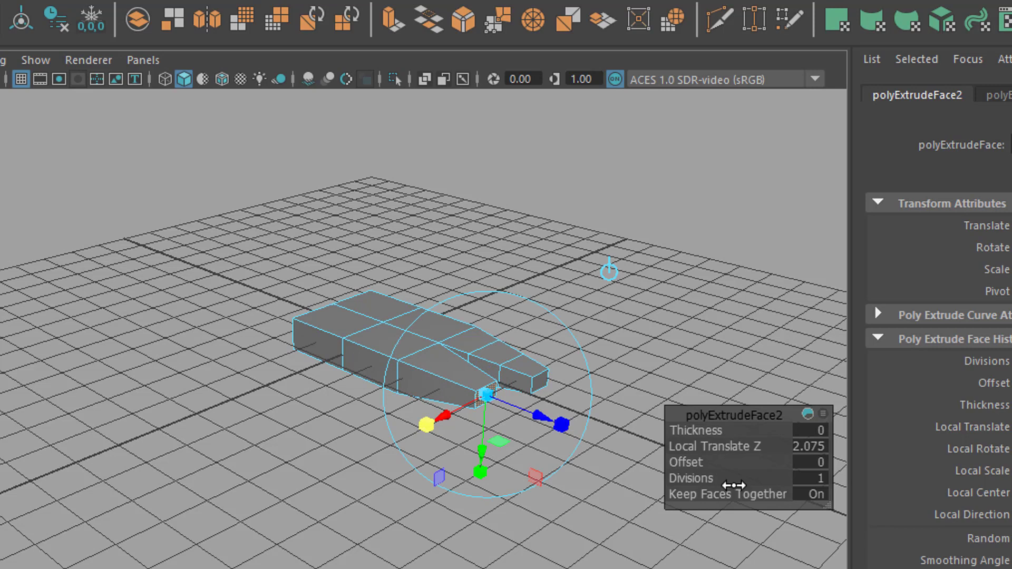
pyautogui.click(820, 479)
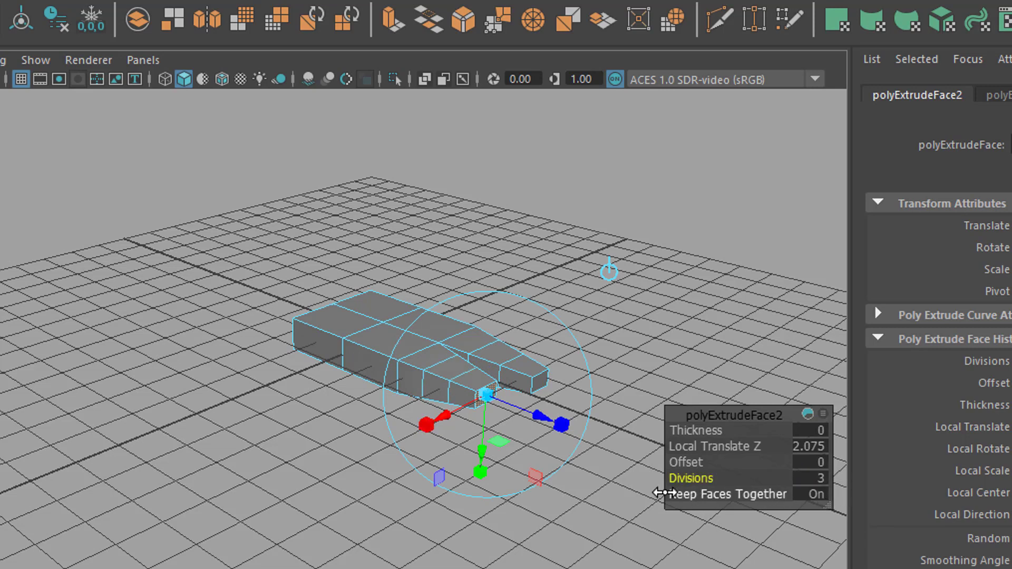
pyautogui.keyDown('alt'); pyautogui.moveTo(518, 533); pyautogui.dragTo(402, 435); pyautogui.keyUp('alt')
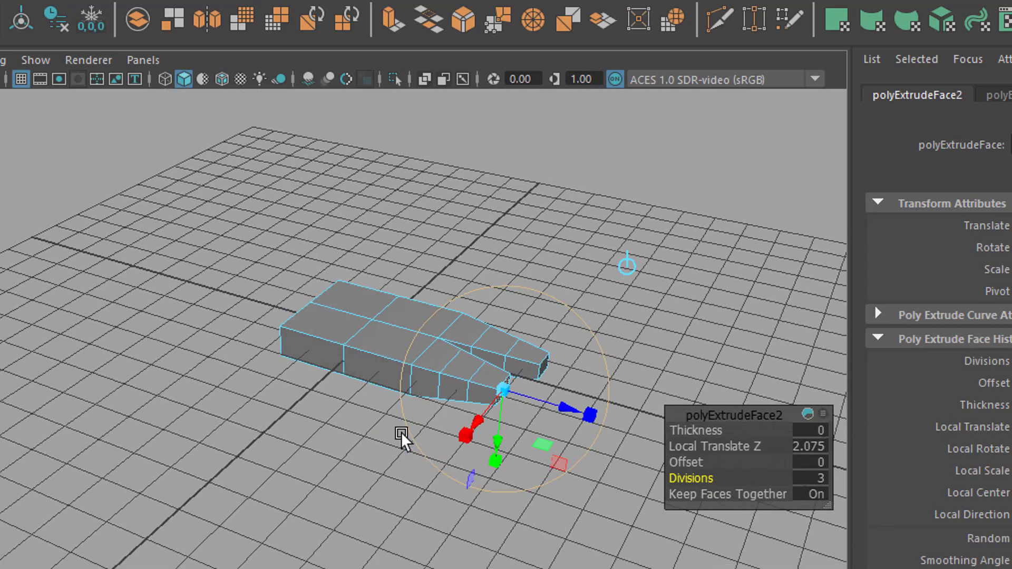
# Select a side face of the palm and extrude it outward to start the thumb.
pyautogui.click(376, 374)
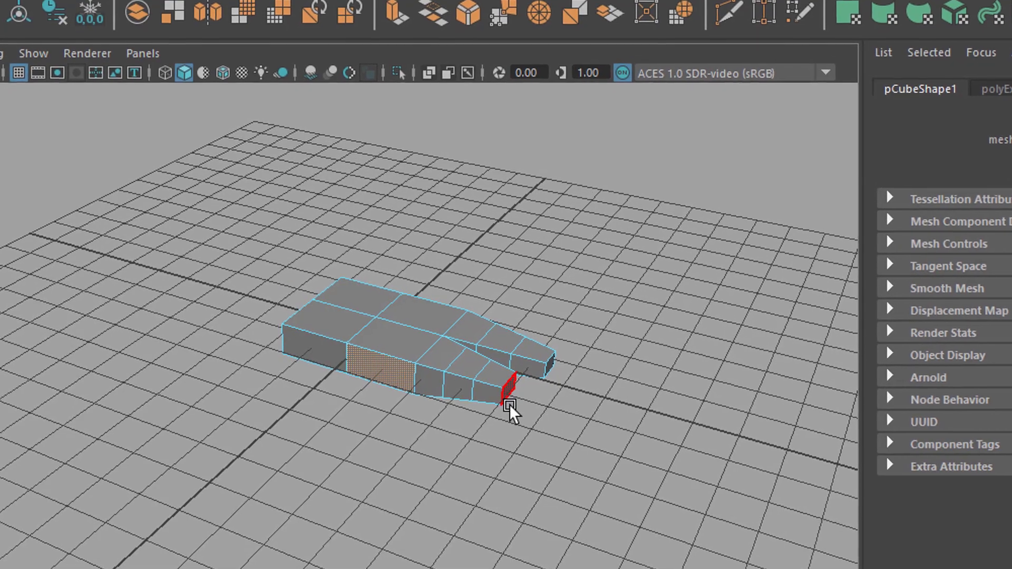
pyautogui.hotkey('ctrl', 'e')
pyautogui.moveTo(381, 389); pyautogui.dragTo(393, 399)
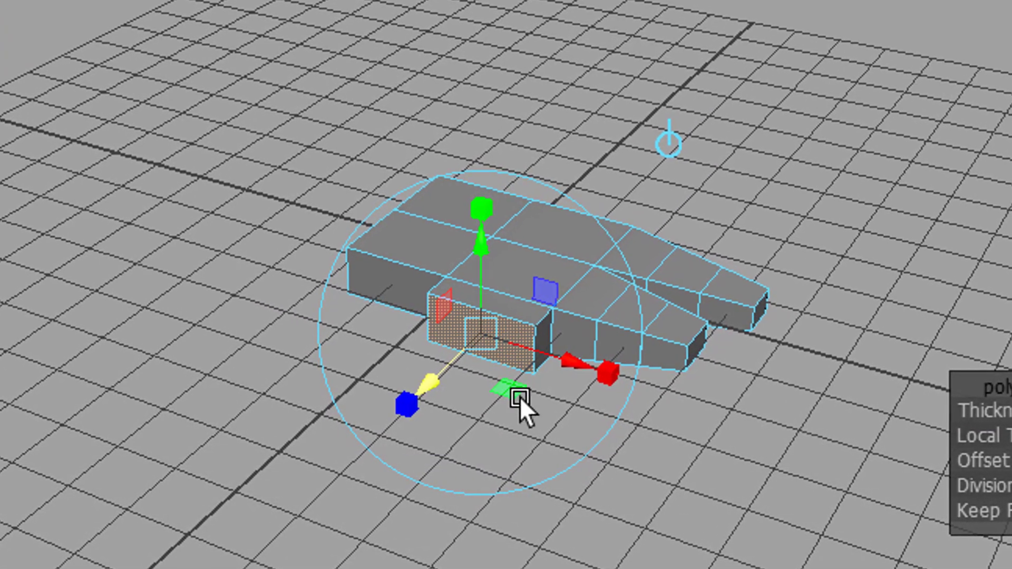
pyautogui.keyDown('alt'); pyautogui.moveTo(701, 492); pyautogui.dragTo(682, 388, button='middle'); pyautogui.keyUp('alt')
pyautogui.keyDown('alt'); pyautogui.moveTo(682, 388); pyautogui.dragTo(675, 484); pyautogui.keyUp('alt')
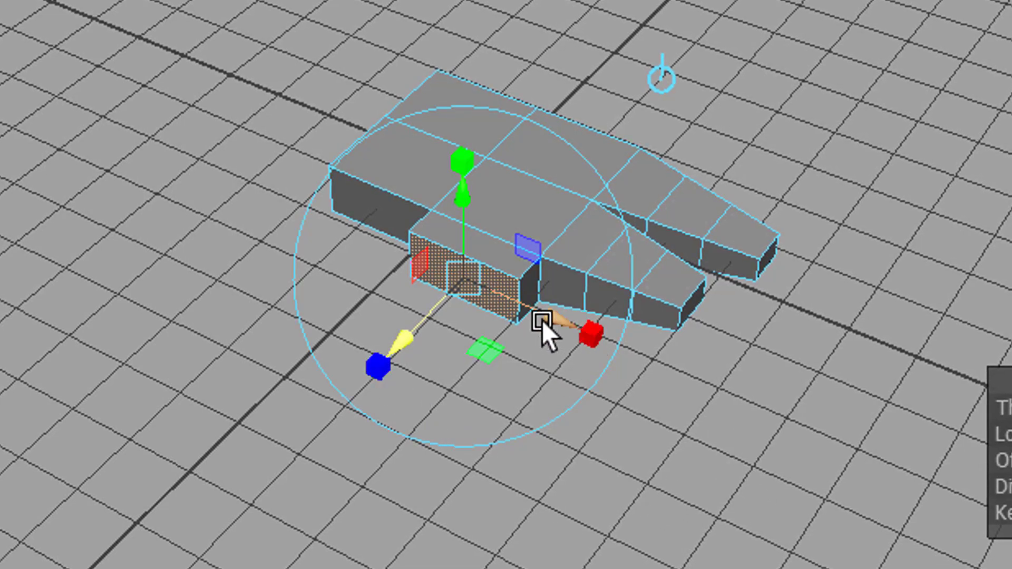
pyautogui.moveTo(555, 317)
pyautogui.mouseDown()
pyautogui.moveTo(542, 319)
pyautogui.moveTo(552, 323)
pyautogui.mouseUp()
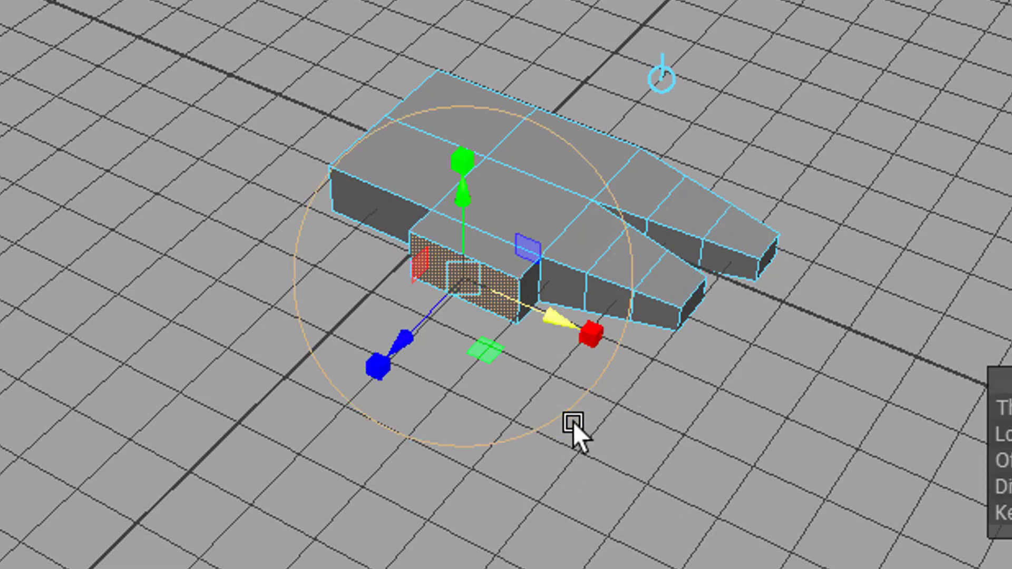
# Rotate and narrow the thumb face, pull it further out and shrink its tip.
pyautogui.click(529, 426)
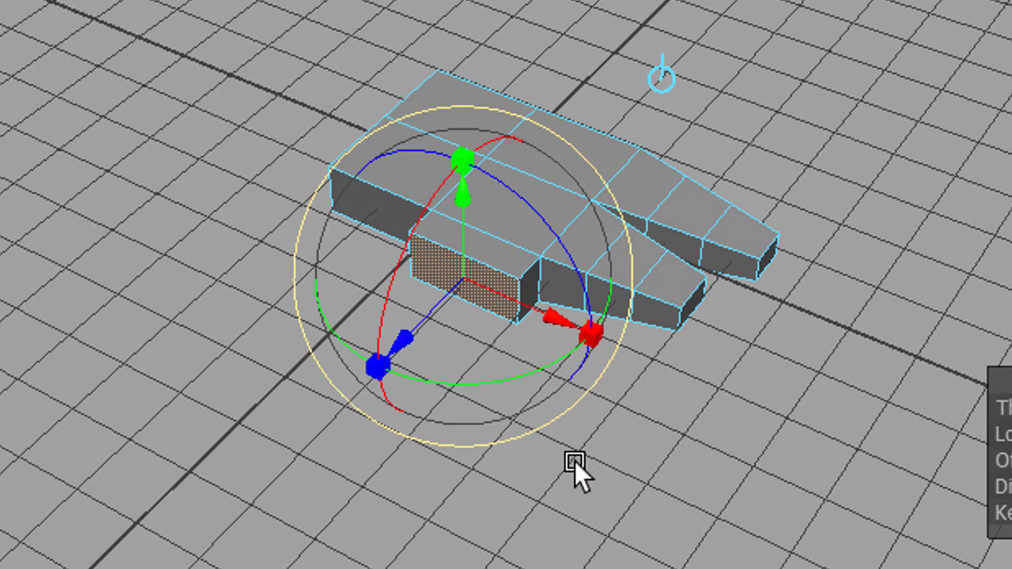
pyautogui.keyDown('alt'); pyautogui.moveTo(578, 461); pyautogui.dragTo(551, 384); pyautogui.keyUp('alt')
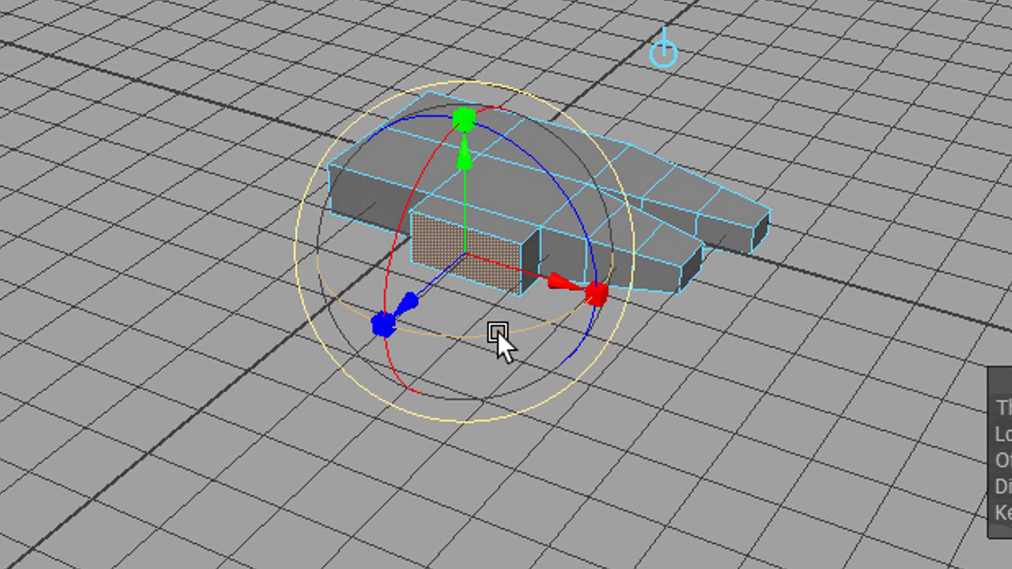
pyautogui.moveTo(498, 330); pyautogui.dragTo(548, 327)
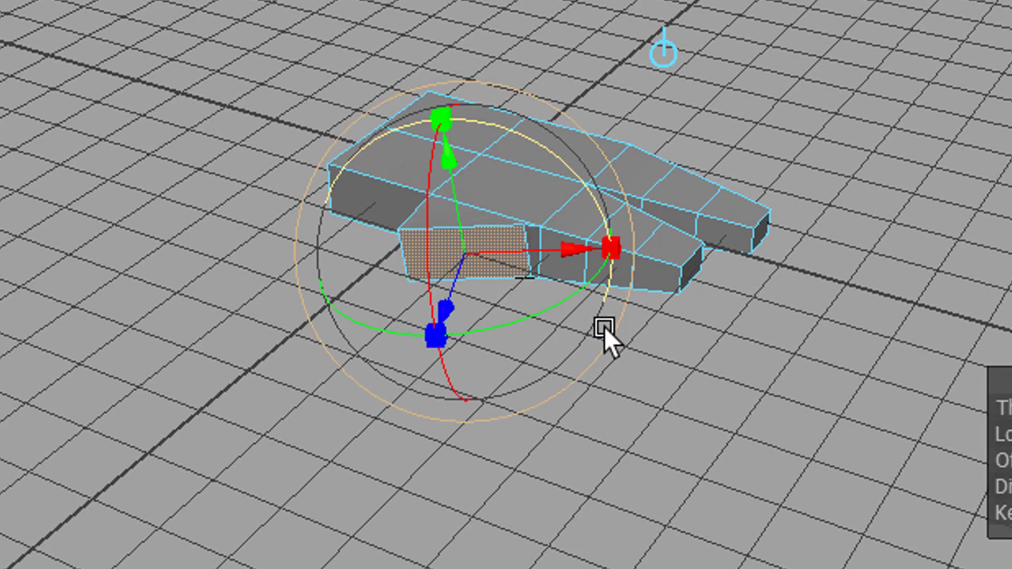
pyautogui.moveTo(612, 266); pyautogui.dragTo(580, 266)
pyautogui.moveTo(457, 313); pyautogui.dragTo(599, 311)
pyautogui.moveTo(480, 296); pyautogui.dragTo(482, 188)
pyautogui.moveTo(615, 397)
pyautogui.mouseDown()
pyautogui.moveTo(617, 334)
pyautogui.moveTo(617, 394)
pyautogui.mouseUp()
pyautogui.moveTo(640, 437); pyautogui.dragTo(602, 321)
# Re-angle the thumb face slightly and return to Object Mode for the whole mesh.
pyautogui.click(581, 397)
pyautogui.moveTo(580, 398); pyautogui.dragTo(540, 398)
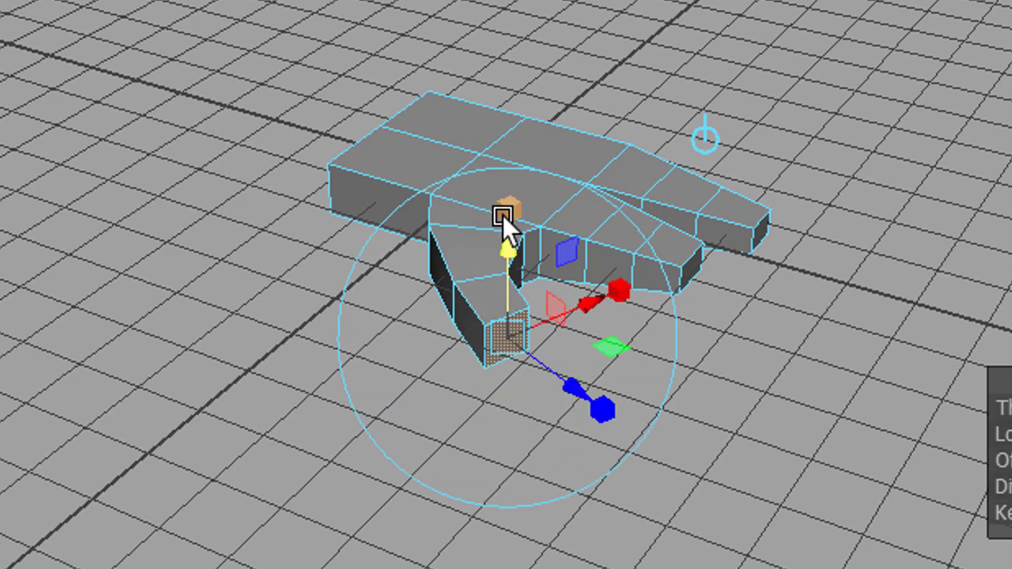
pyautogui.keyDown('alt'); pyautogui.moveTo(551, 438); pyautogui.dragTo(606, 154); pyautogui.keyUp('alt')
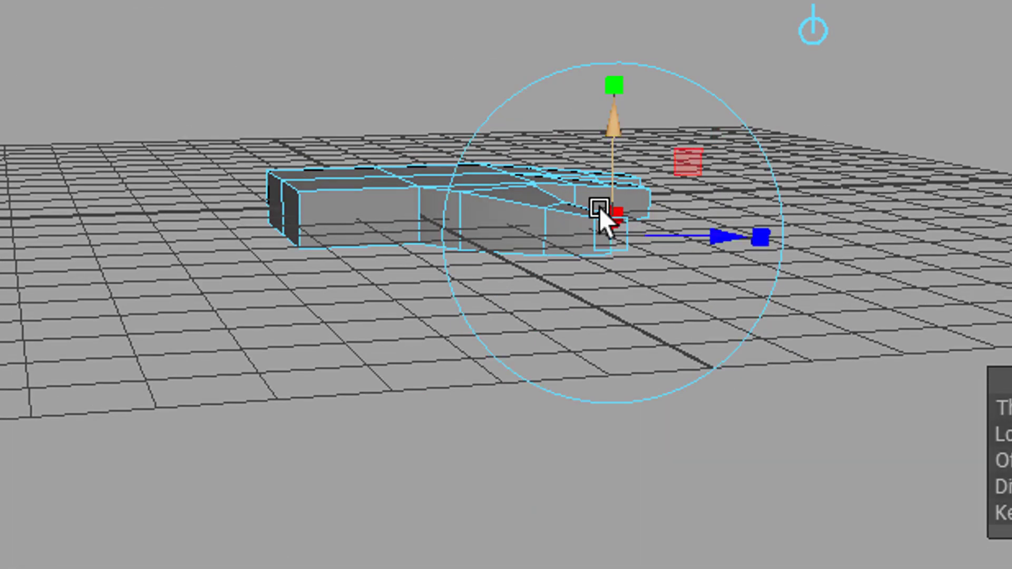
pyautogui.keyDown('alt'); pyautogui.moveTo(591, 293); pyautogui.dragTo(295, 553); pyautogui.keyUp('alt')
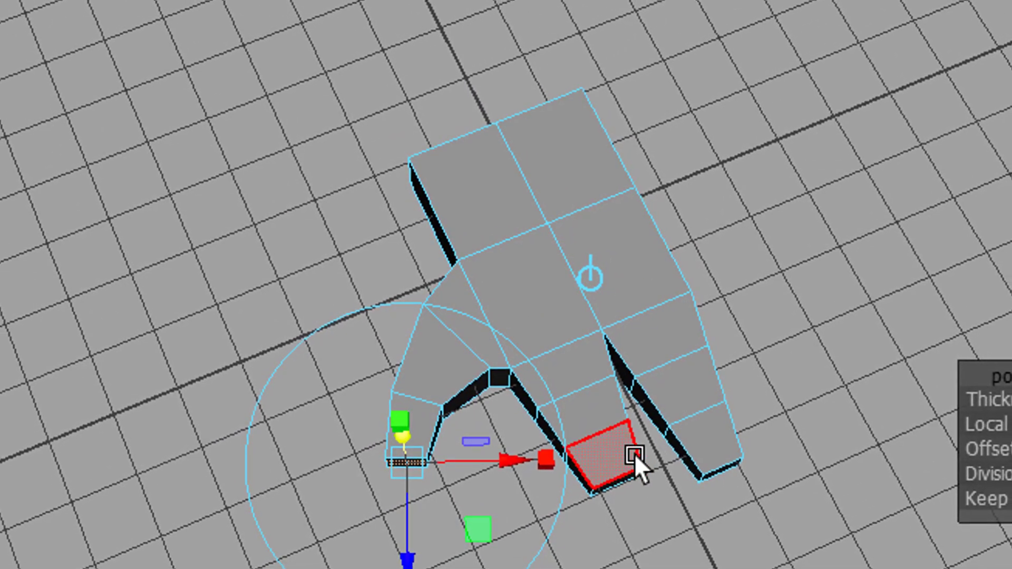
pyautogui.moveTo(532, 191); pyautogui.dragTo(609, 156, button='right')
# Look over the finished hand mesh and switch the shelf to the Rigging tab.
pyautogui.keyDown('alt'); pyautogui.moveTo(660, 413); pyautogui.dragTo(755, 329); pyautogui.keyUp('alt')
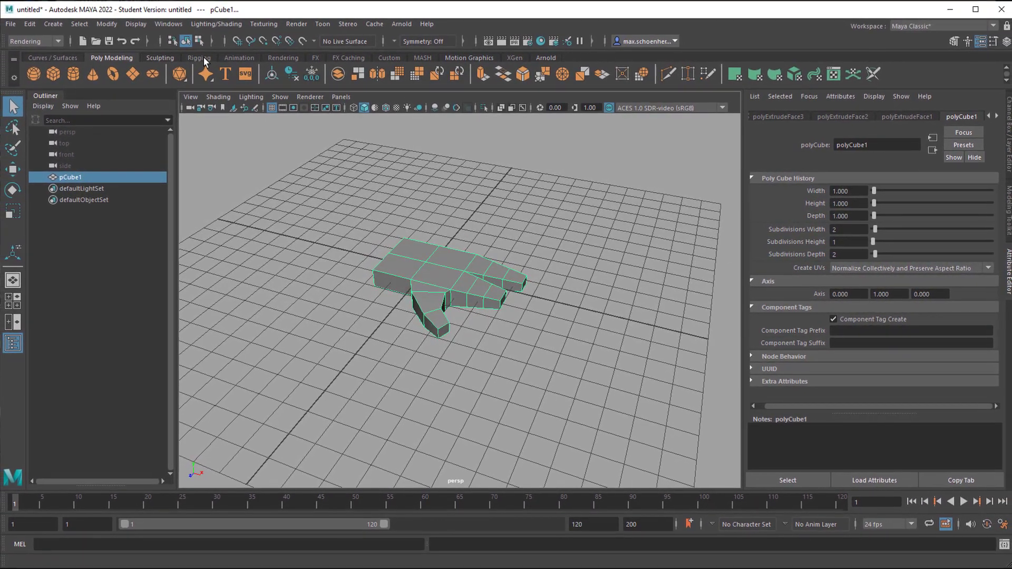
pyautogui.click(201, 56)
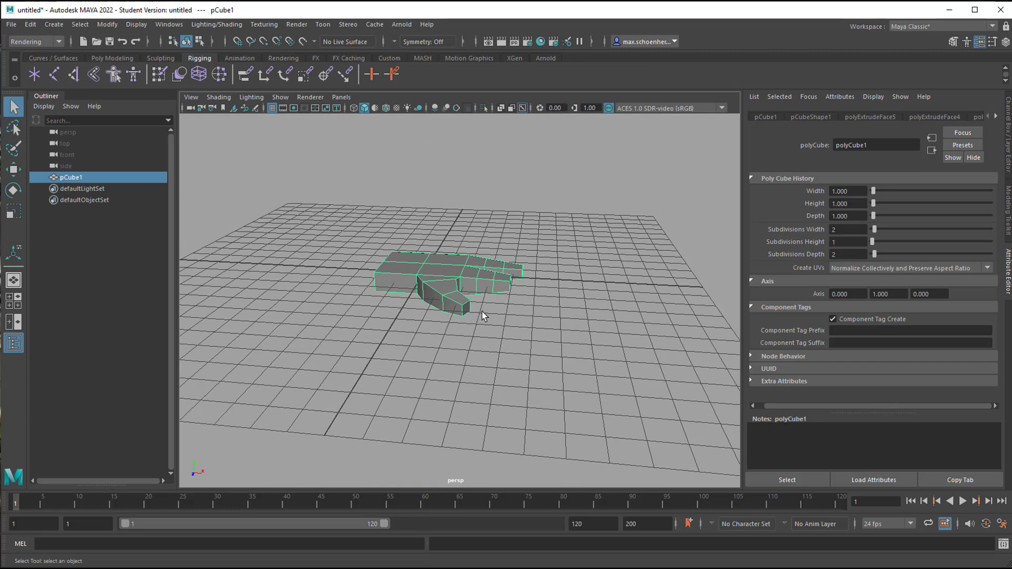
# Maximize the top view and zoom in on the hand mesh.
pyautogui.press('space')
pyautogui.press('space')
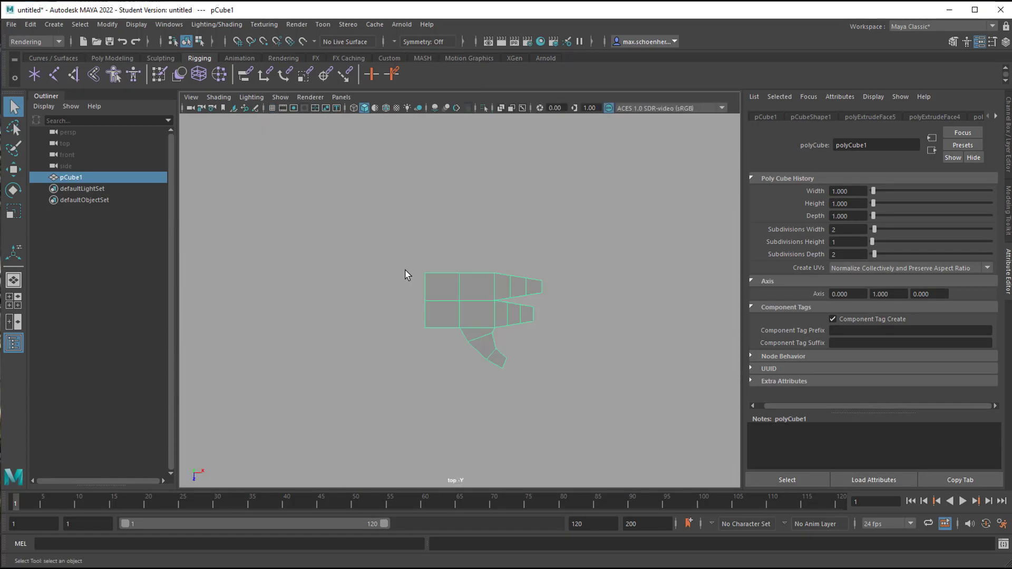
pyautogui.keyDown('alt'); pyautogui.moveTo(406, 277); pyautogui.dragTo(563, 300, button='right'); pyautogui.keyUp('alt')
pyautogui.keyDown('alt'); pyautogui.moveTo(562, 301); pyautogui.dragTo(508, 287, button='middle'); pyautogui.keyUp('alt')
pyautogui.click(272, 108)
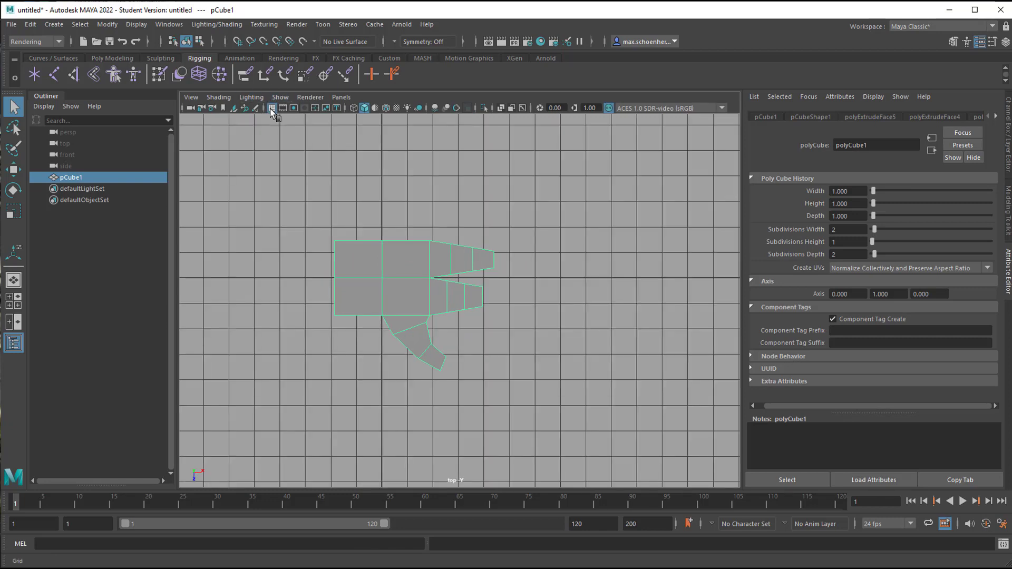
pyautogui.click(271, 108)
pyautogui.keyDown('alt'); pyautogui.moveTo(401, 283); pyautogui.dragTo(511, 284, button='right'); pyautogui.keyUp('alt')
pyautogui.keyDown('alt'); pyautogui.moveTo(511, 284); pyautogui.dragTo(549, 297, button='middle'); pyautogui.keyUp('alt')
pyautogui.scroll(1, 519, 301)
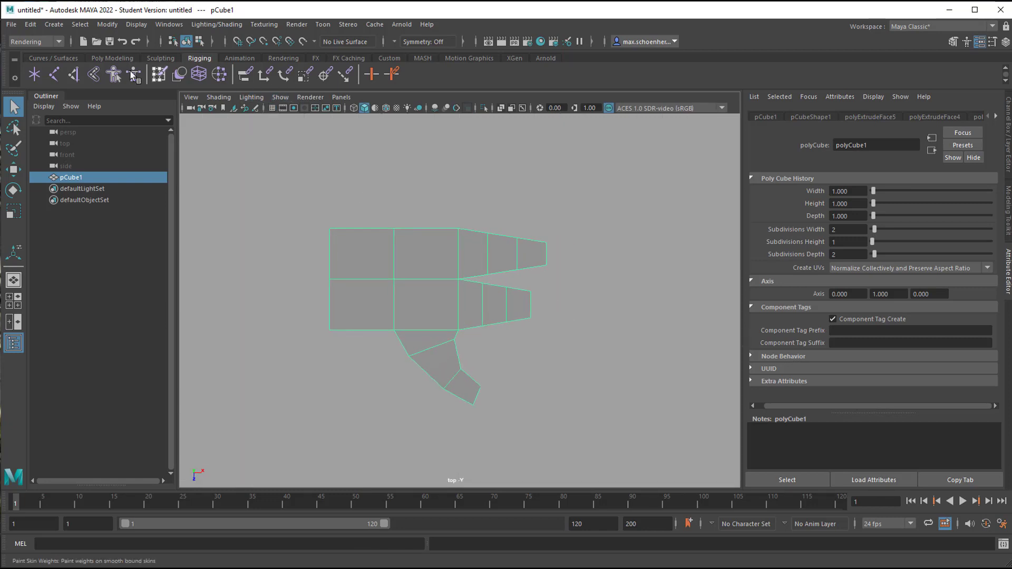
# Place joints from just left of the palm into its centre, then select the hand mesh.
pyautogui.click(54, 76)
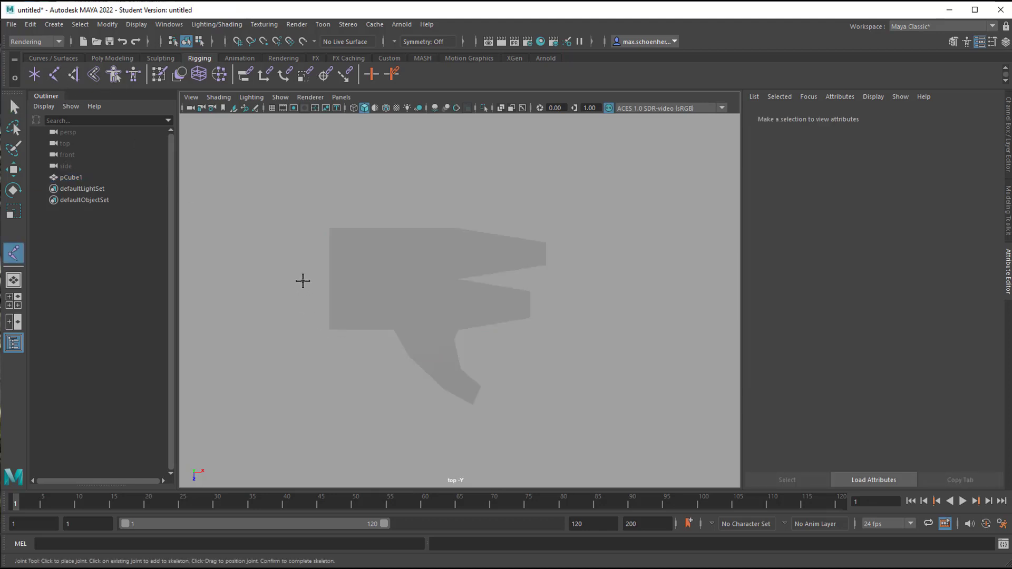
pyautogui.click(303, 282)
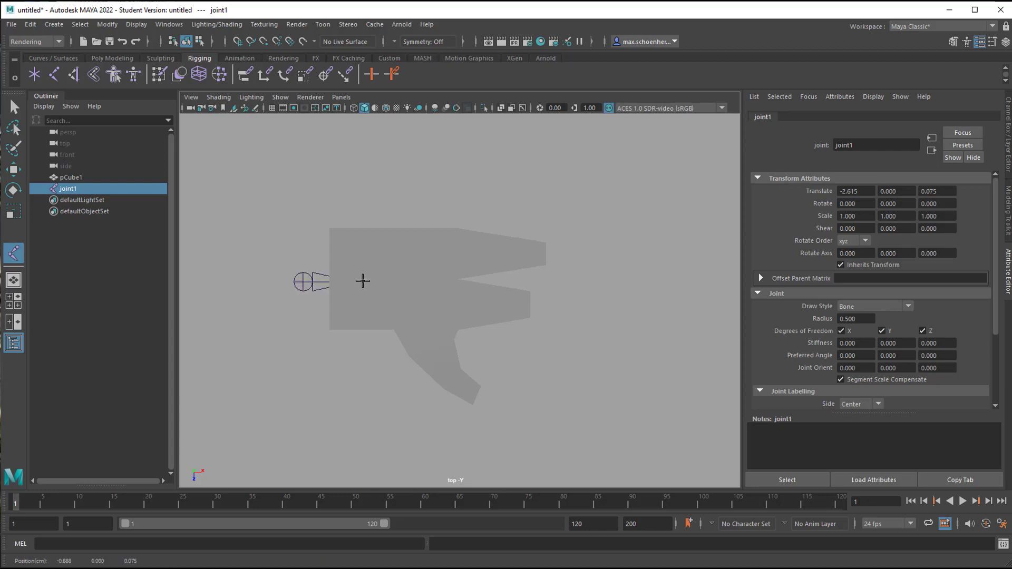
pyautogui.click(364, 281)
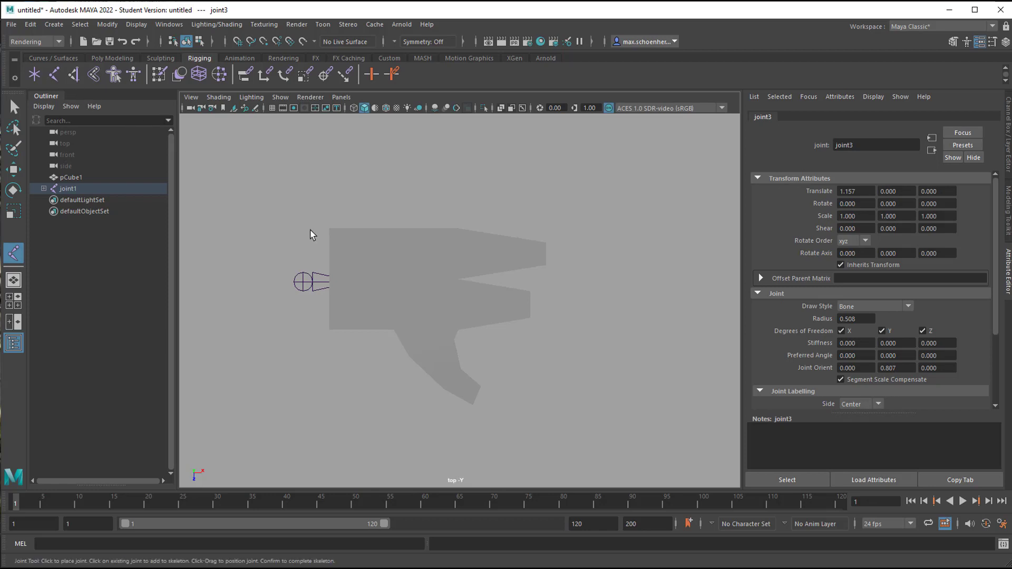
pyautogui.click(14, 108)
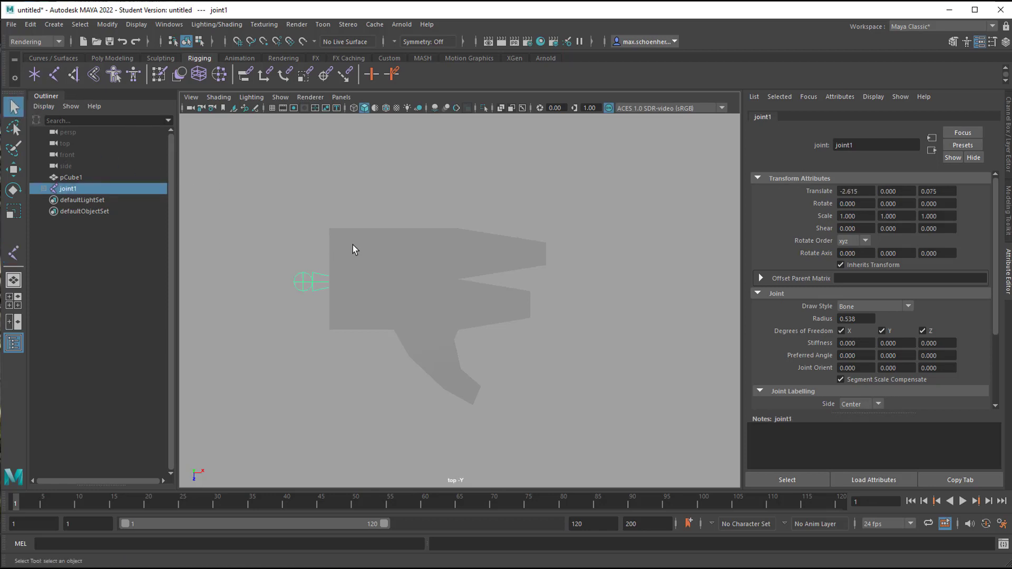
pyautogui.click(448, 252)
# Turn on X-Ray Joints, check the chain in the four views, then maximize the top view.
pyautogui.click(217, 99)
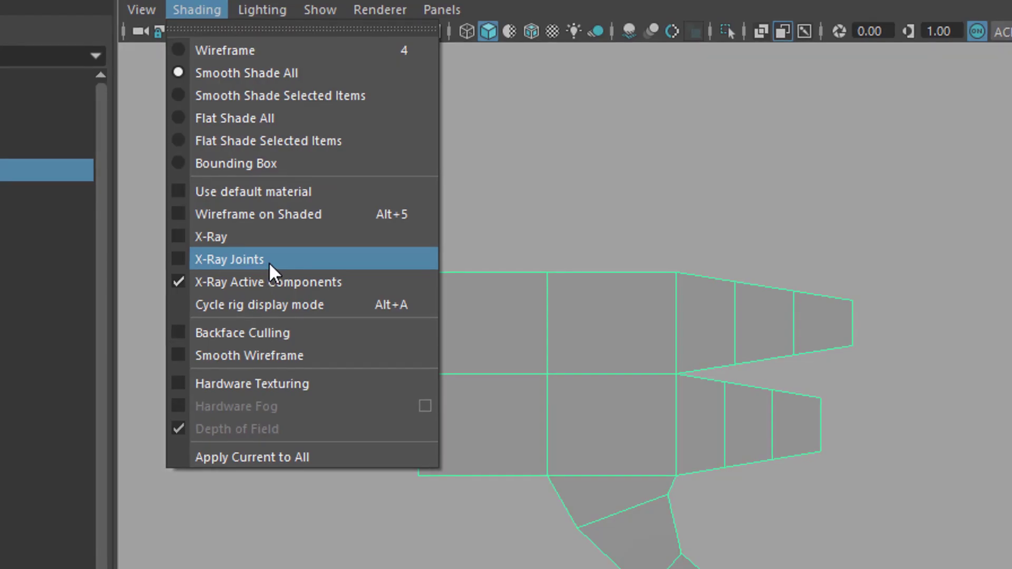
pyautogui.click(269, 261)
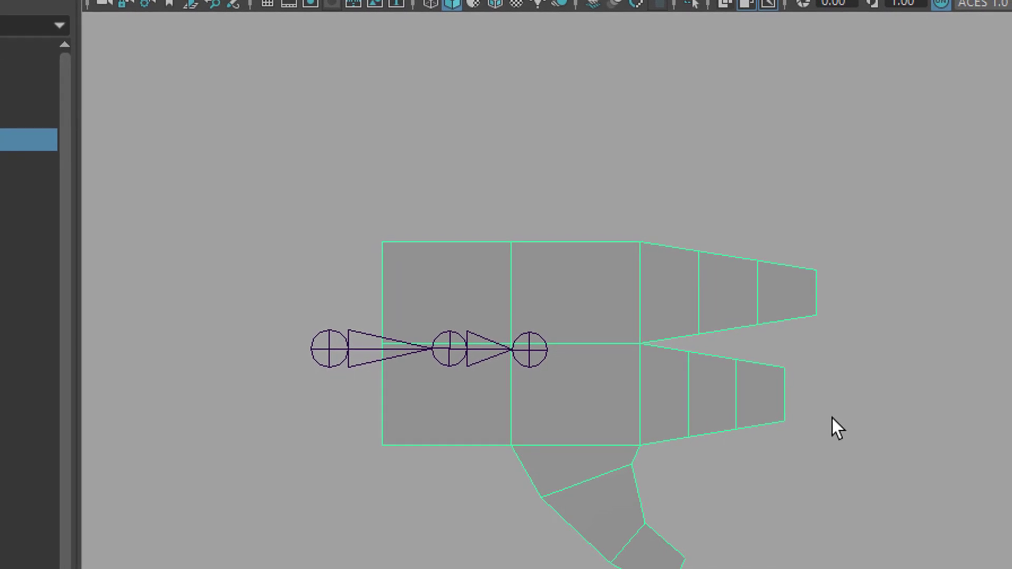
pyautogui.press('space')
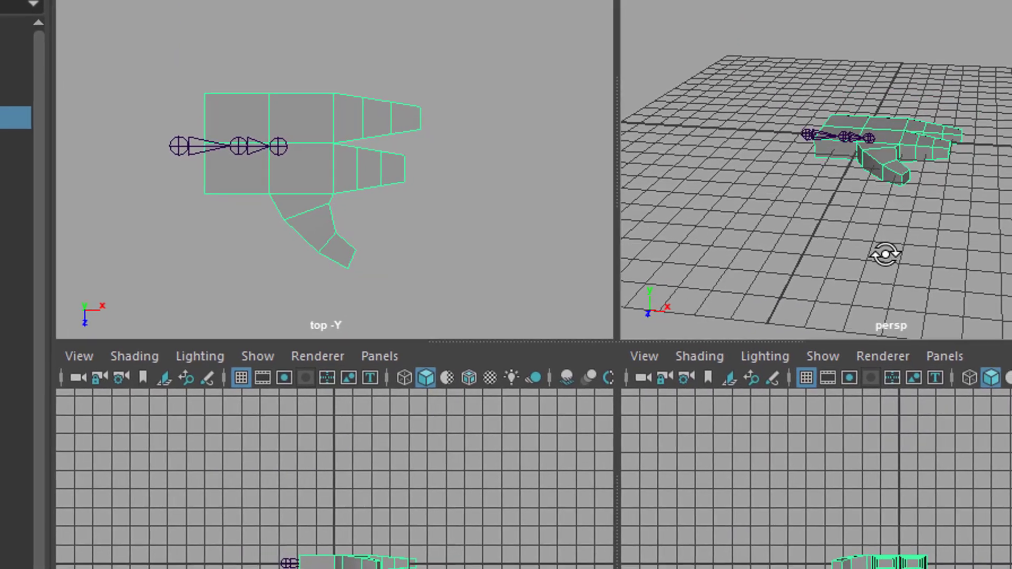
pyautogui.moveTo(885, 255)
pyautogui.keyDown('alt'); pyautogui.mouseDown()
pyautogui.moveTo(846, 351)
pyautogui.moveTo(894, 256)
pyautogui.mouseUp(); pyautogui.keyUp('alt')
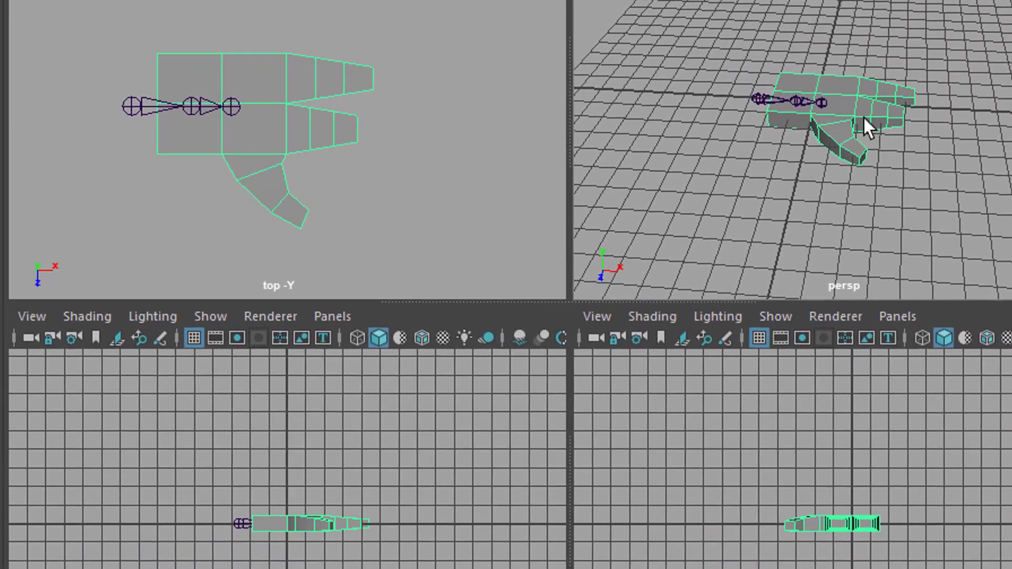
pyautogui.press('space')
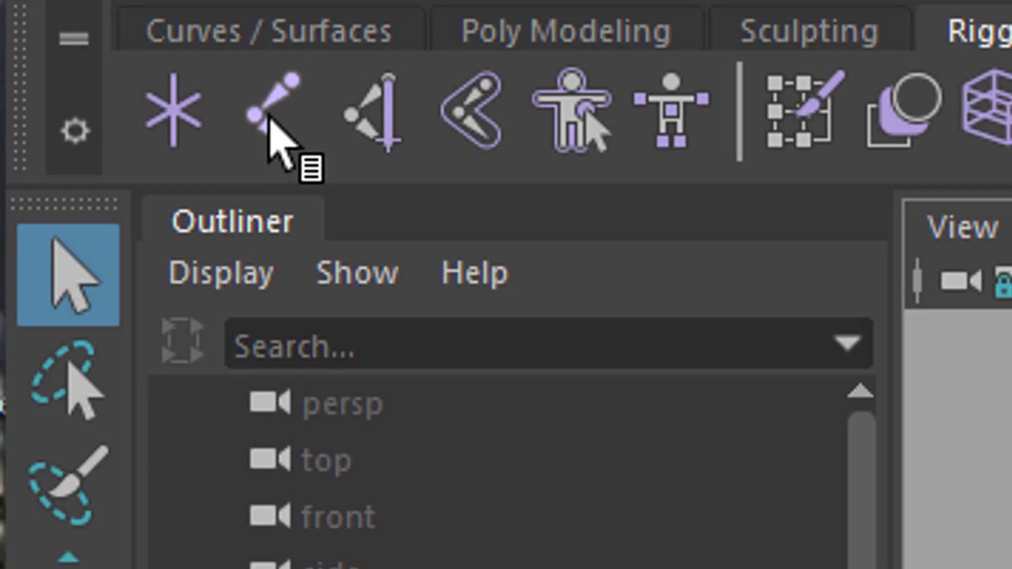
pyautogui.click(269, 120)
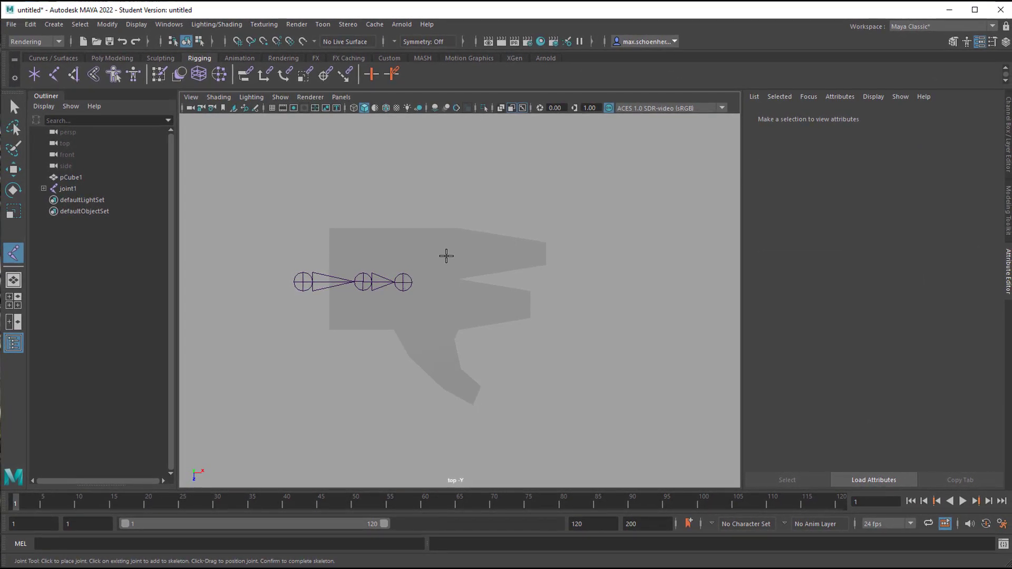
# Place four-joint chains along the upper finger, lower finger and thumb, ending each with Enter.
pyautogui.click(446, 255)
pyautogui.click(480, 255)
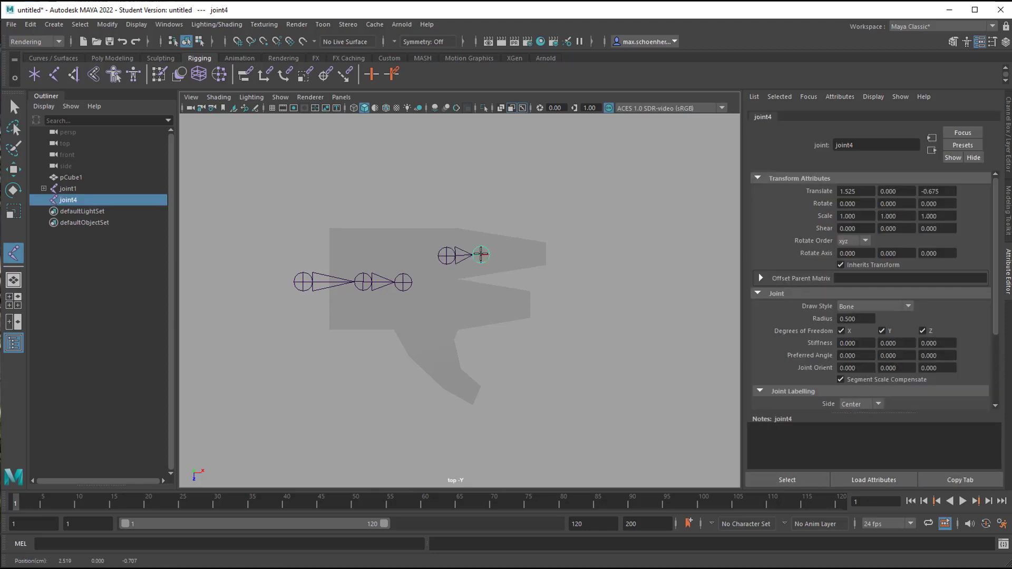
pyautogui.click(512, 255)
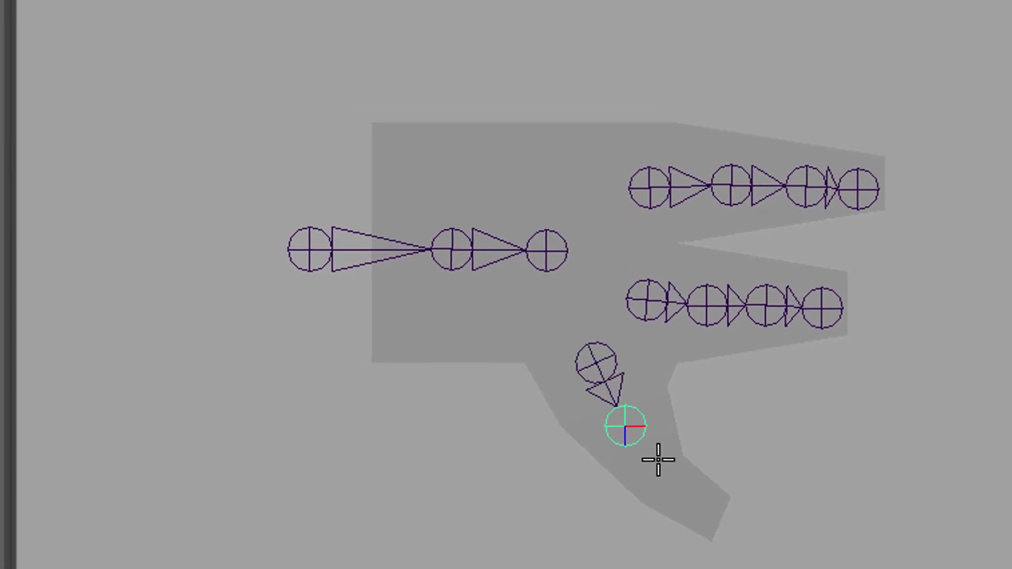
pyautogui.click(643, 468)
pyautogui.click(735, 517)
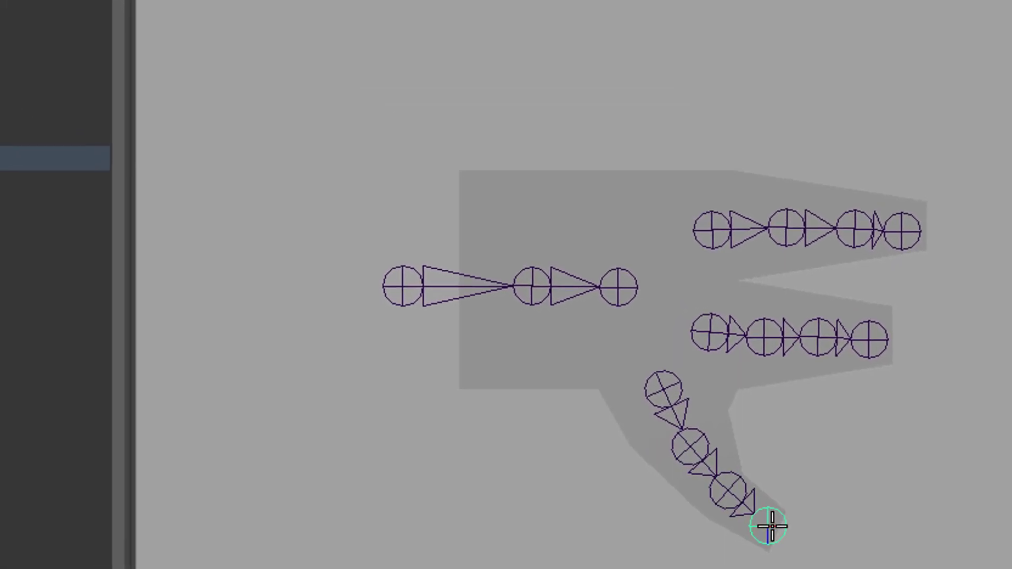
pyautogui.press('Return')
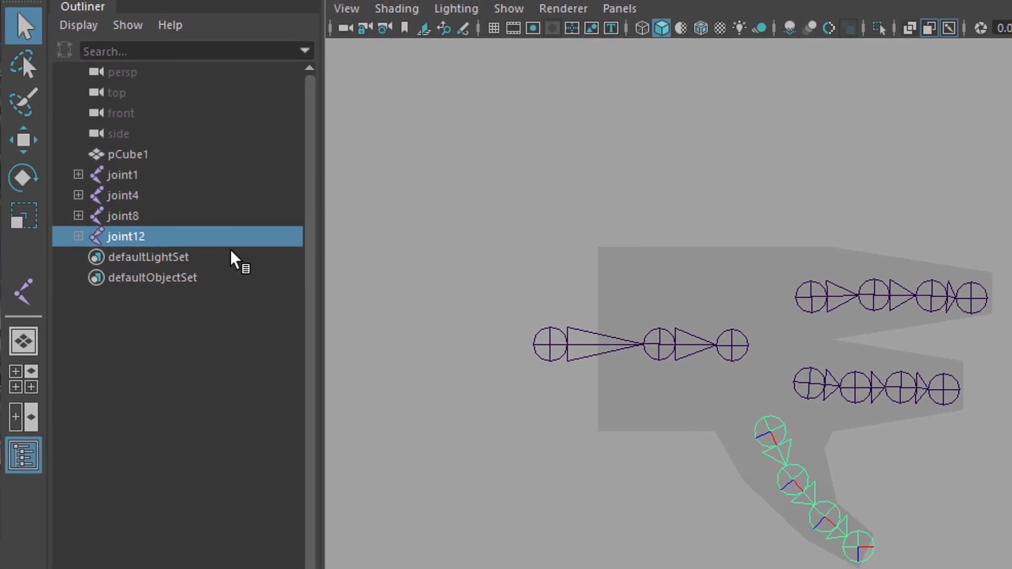
# Select joint1, joint4, joint8 and joint12 in the Outliner to inspect each chain.
pyautogui.moveTo(182, 227); pyautogui.dragTo(128, 179, button='middle')
pyautogui.click(128, 179)
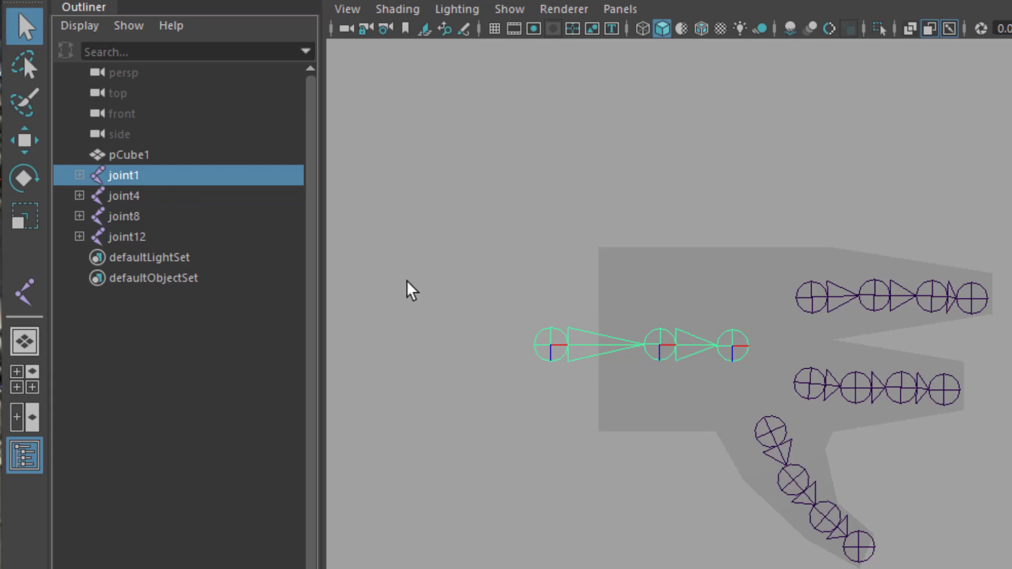
pyautogui.click(134, 201)
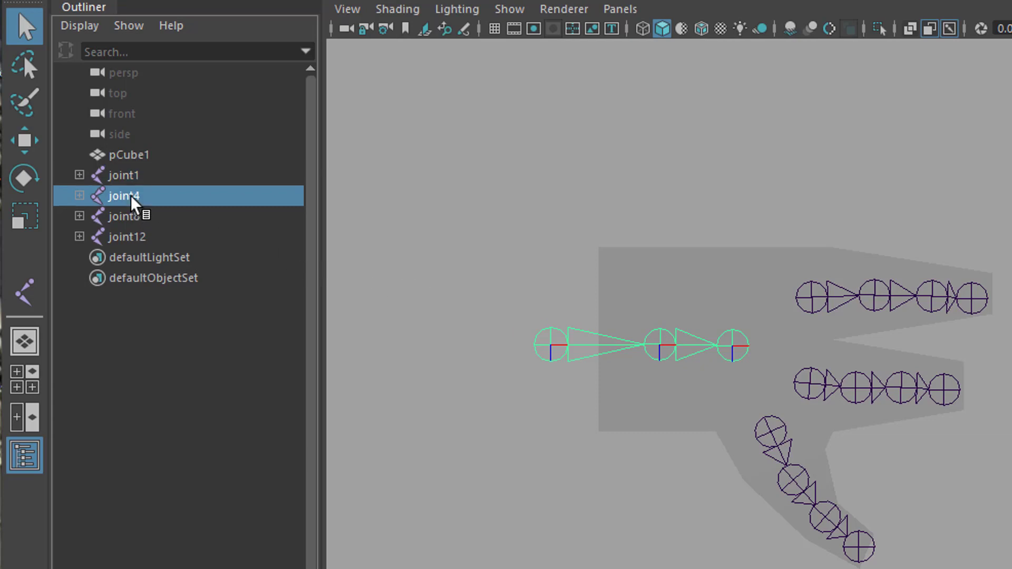
pyautogui.click(142, 222)
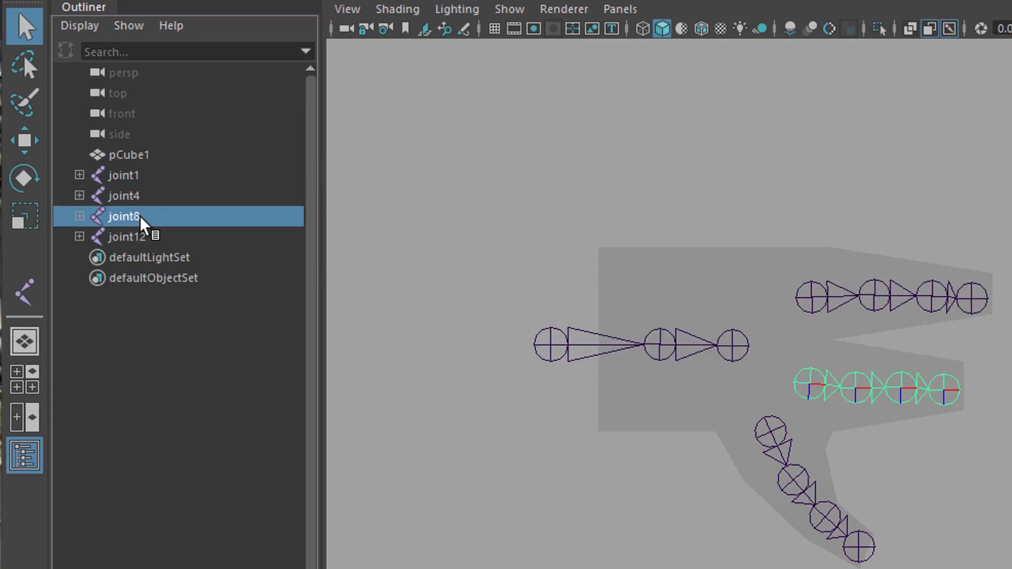
pyautogui.click(143, 239)
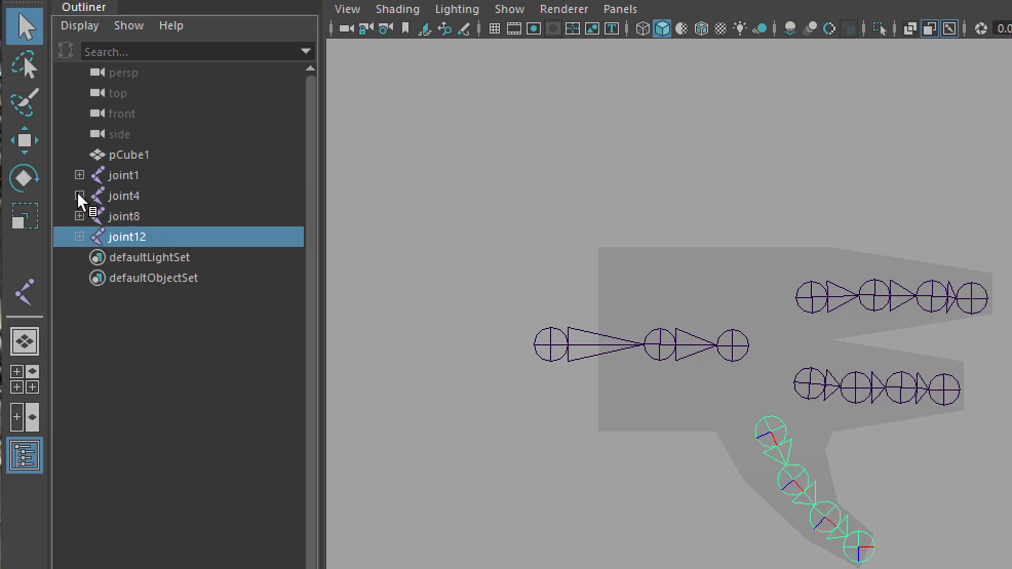
pyautogui.click(130, 199)
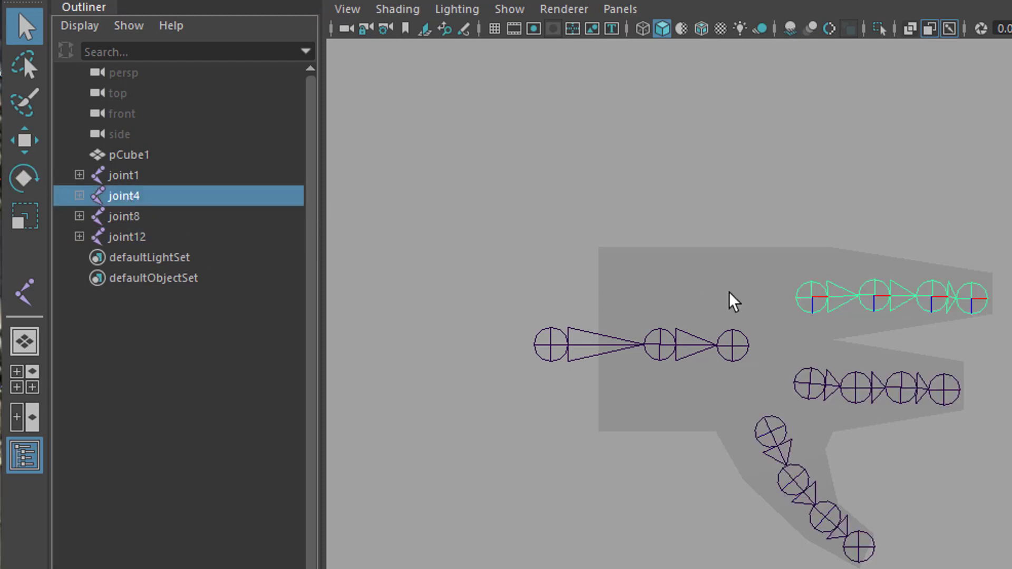
# Expand joint4 to show joint5–joint7, step through them, then select pCube1.
pyautogui.moveTo(90, 215); pyautogui.dragTo(159, 249, button='middle')
pyautogui.click(174, 262)
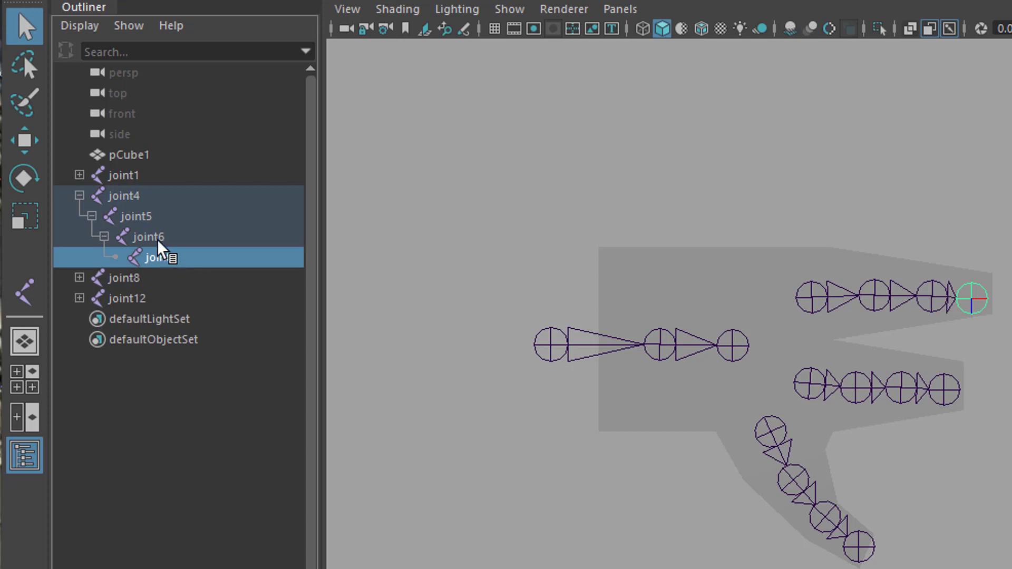
pyautogui.click(158, 241)
pyautogui.click(143, 220)
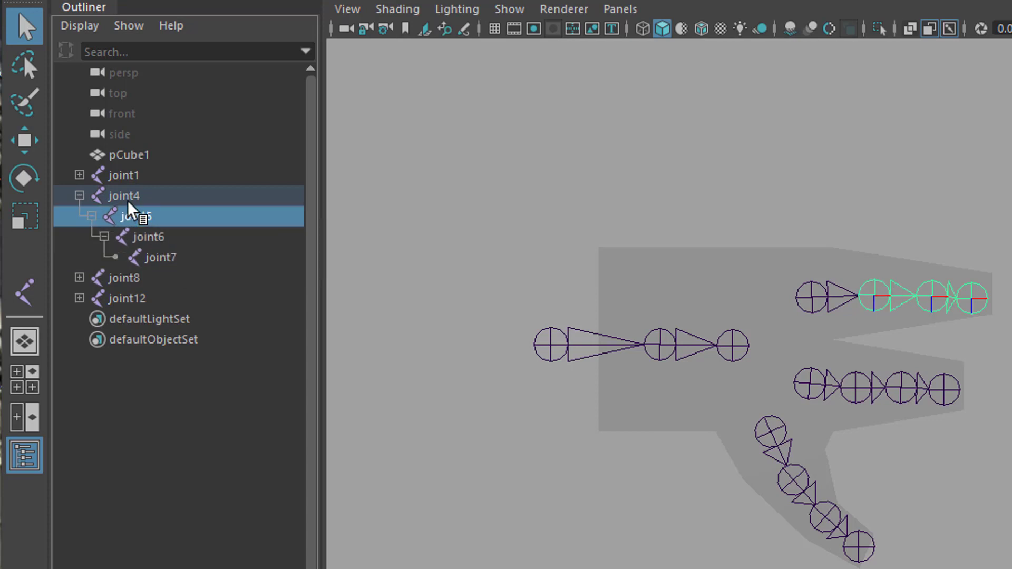
pyautogui.click(129, 202)
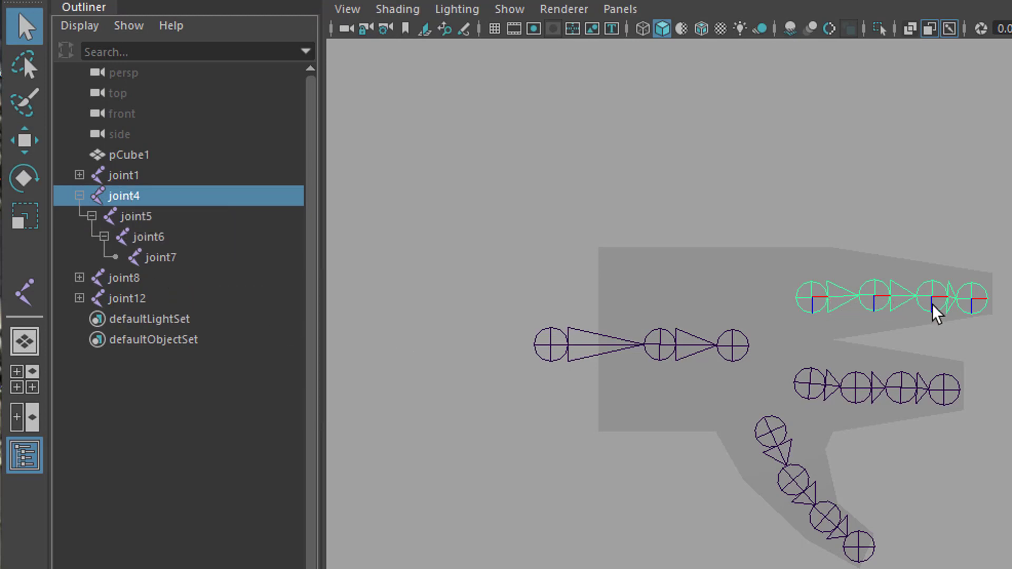
pyautogui.click(969, 368)
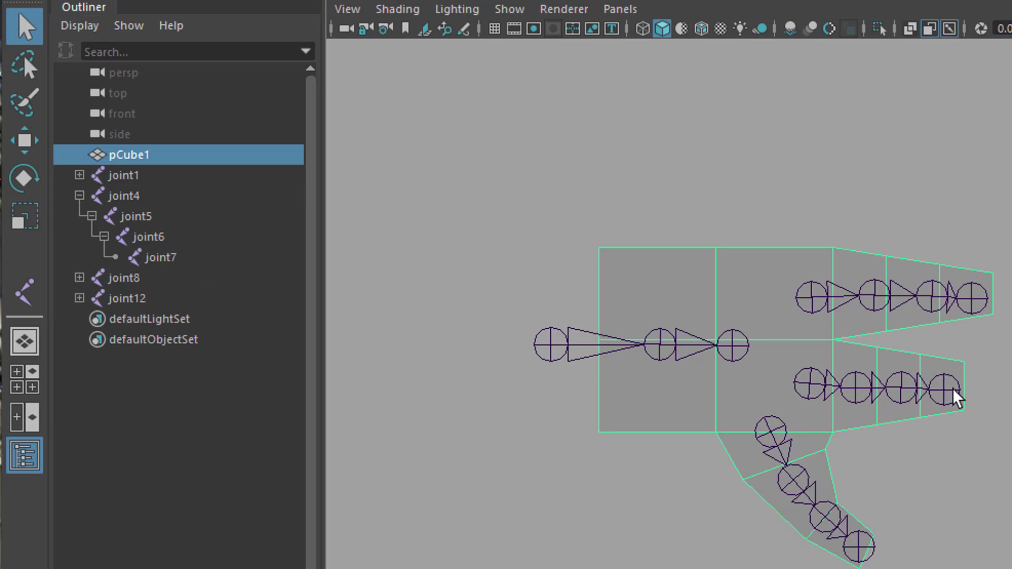
# Hide the hand mesh and inspect the palm chain joint1, joint2 and joint3 in the Outliner.
pyautogui.hotkey('ctrl', 'h')
pyautogui.click(801, 271)
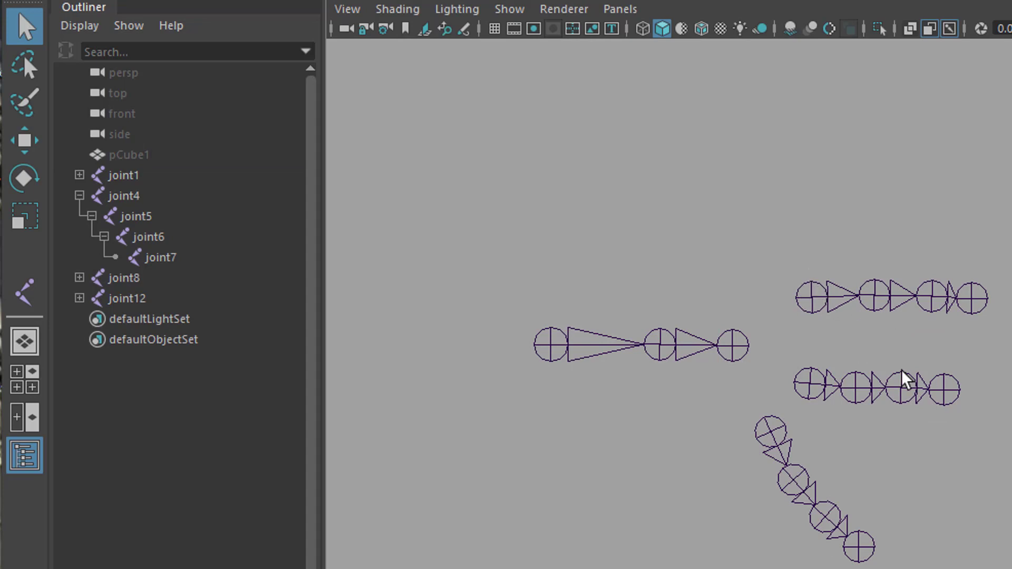
pyautogui.click(732, 348)
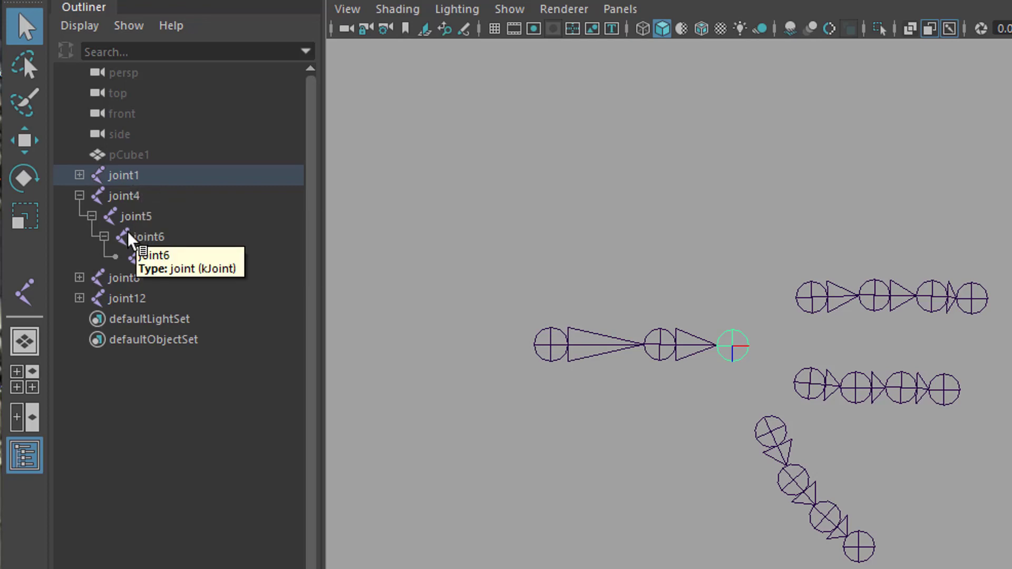
pyautogui.click(80, 176)
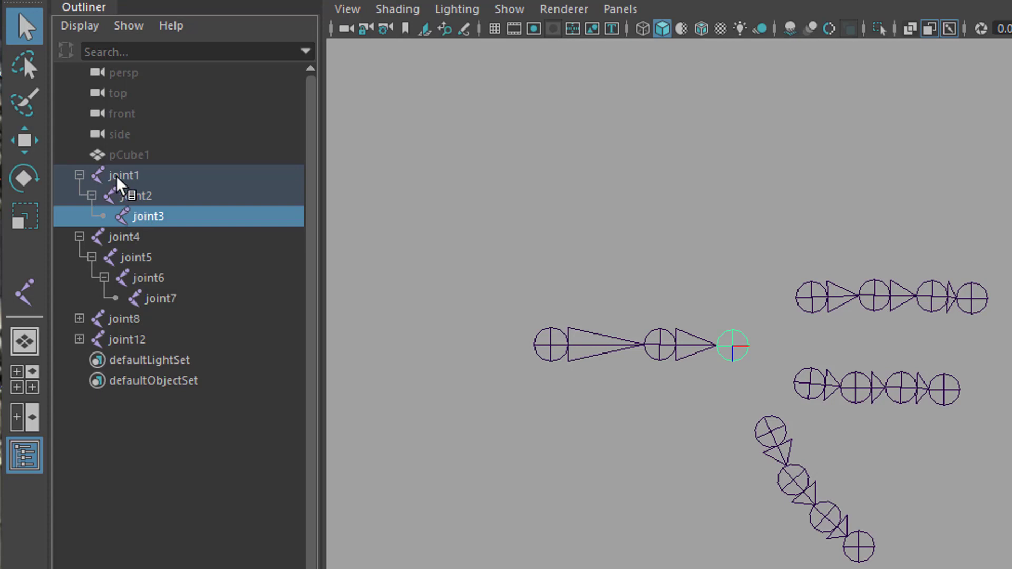
pyautogui.click(140, 199)
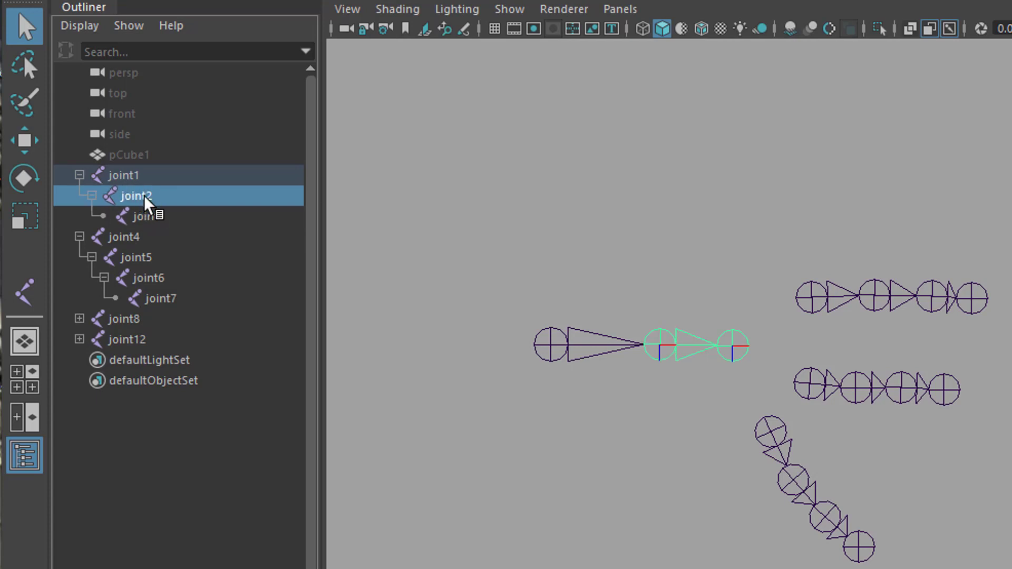
pyautogui.click(136, 180)
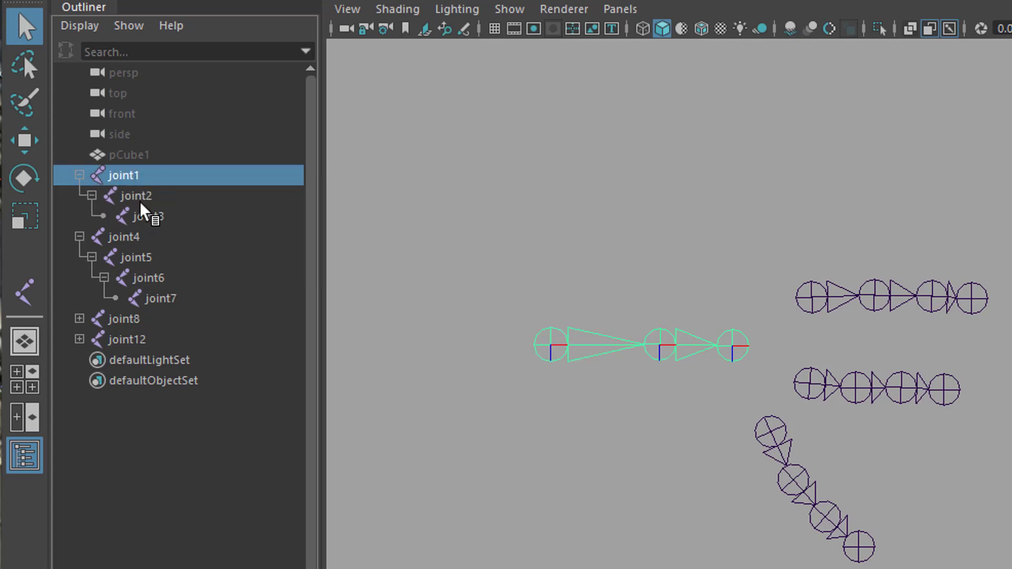
pyautogui.click(153, 217)
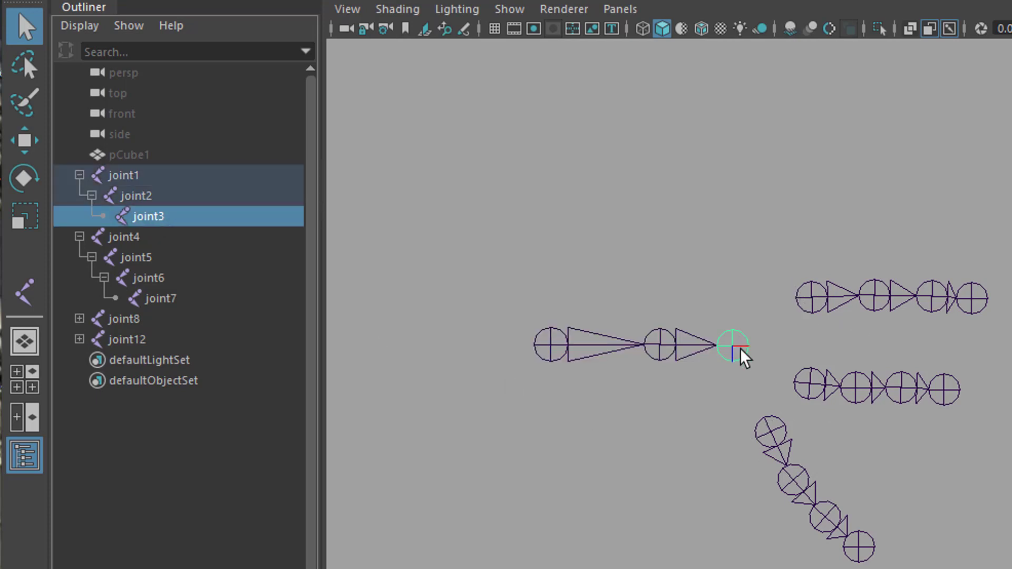
pyautogui.moveTo(145, 296); pyautogui.dragTo(546, 391, button='middle')
# Parent the joint4, joint8 and joint12 finger chains under joint3.
pyautogui.click(810, 356)
pyautogui.click(807, 311)
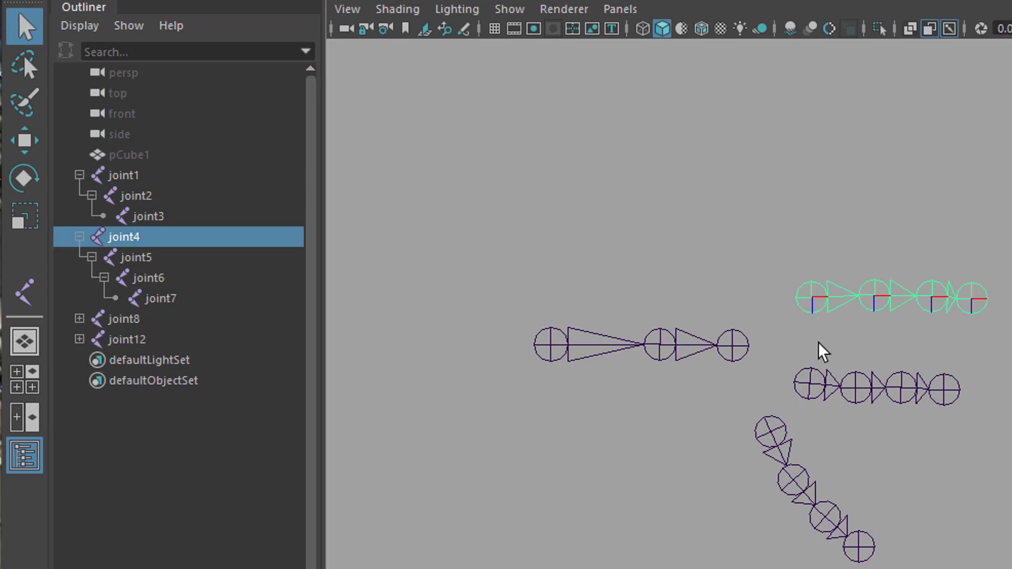
pyautogui.keyDown('shift'); pyautogui.click(807, 390); pyautogui.keyUp('shift')
pyautogui.keyDown('shift'); pyautogui.click(768, 430); pyautogui.keyUp('shift')
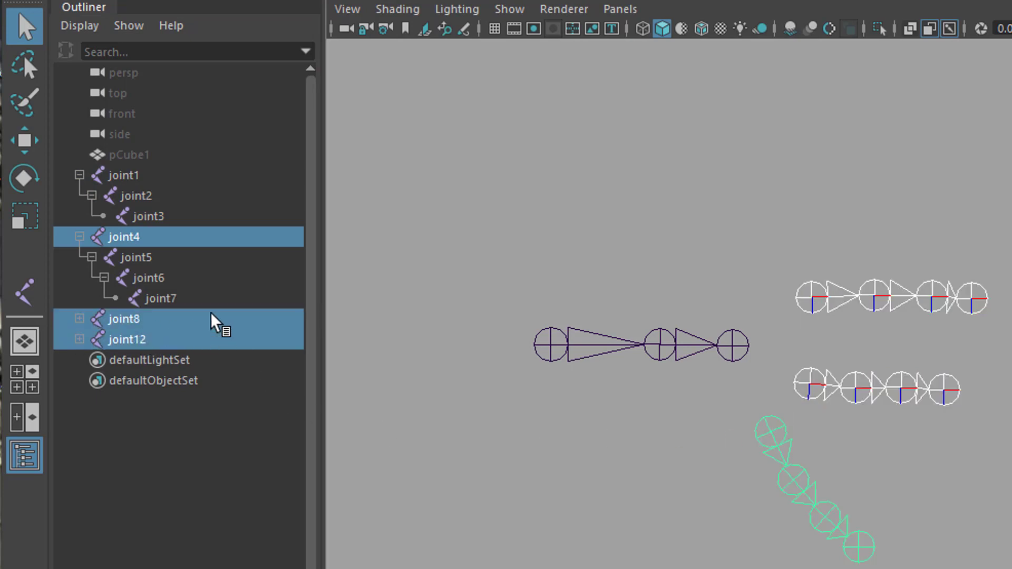
pyautogui.moveTo(209, 305); pyautogui.dragTo(163, 221)
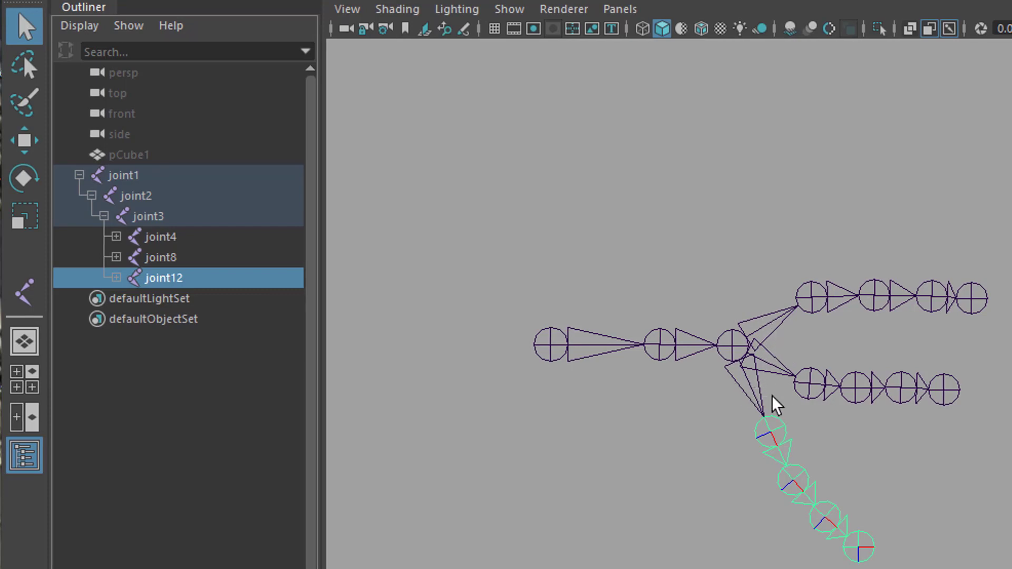
# Select the joint8, joint4 and joint12 chains in turn to verify the new hierarchy.
pyautogui.click(860, 391)
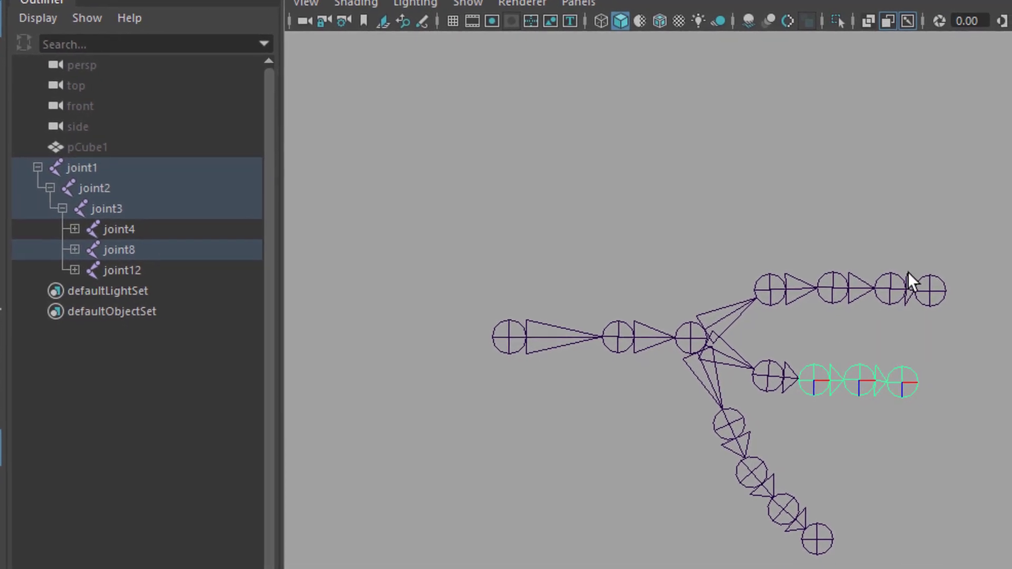
pyautogui.click(839, 289)
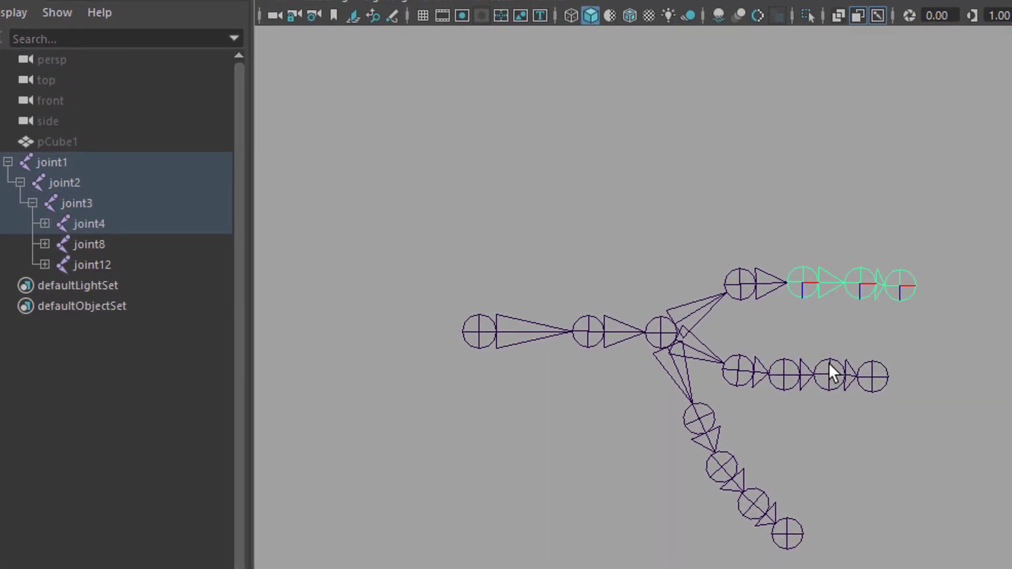
pyautogui.click(730, 470)
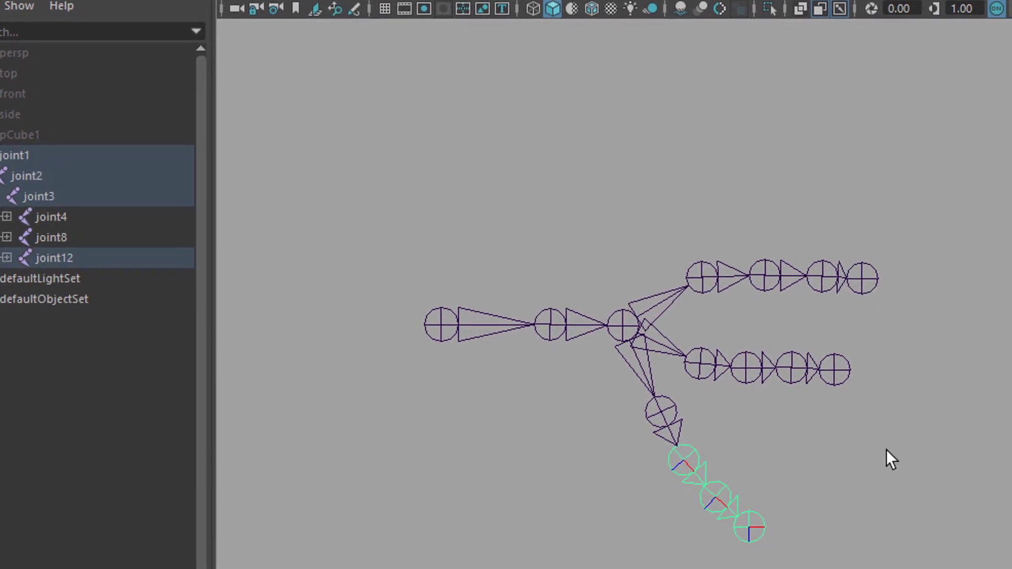
pyautogui.click(893, 452)
# Unhide pCube1 and tumble the perspective view to see the skeleton inside the hand.
pyautogui.click(2, 132)
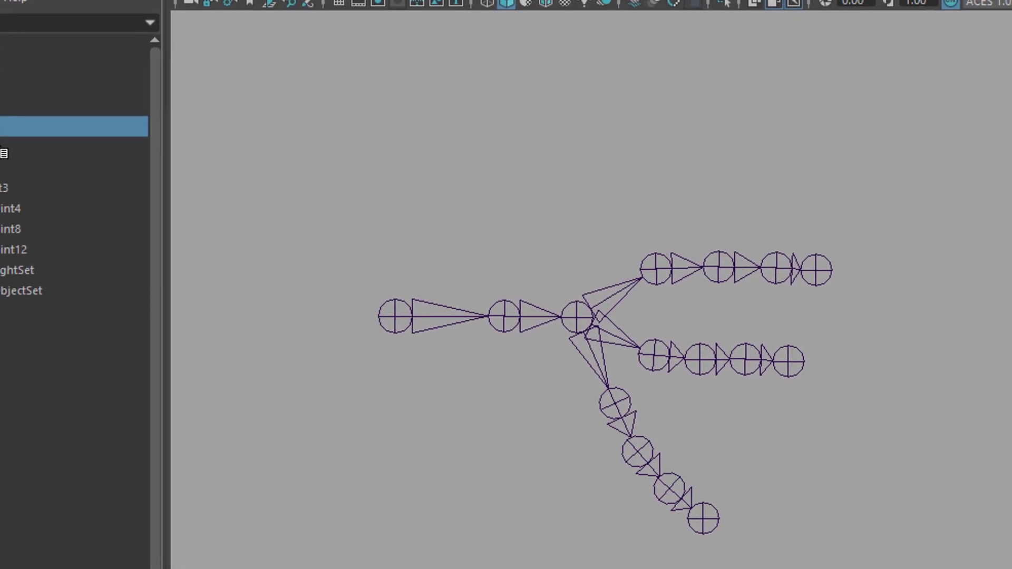
pyautogui.hotkey('shift', 'h')
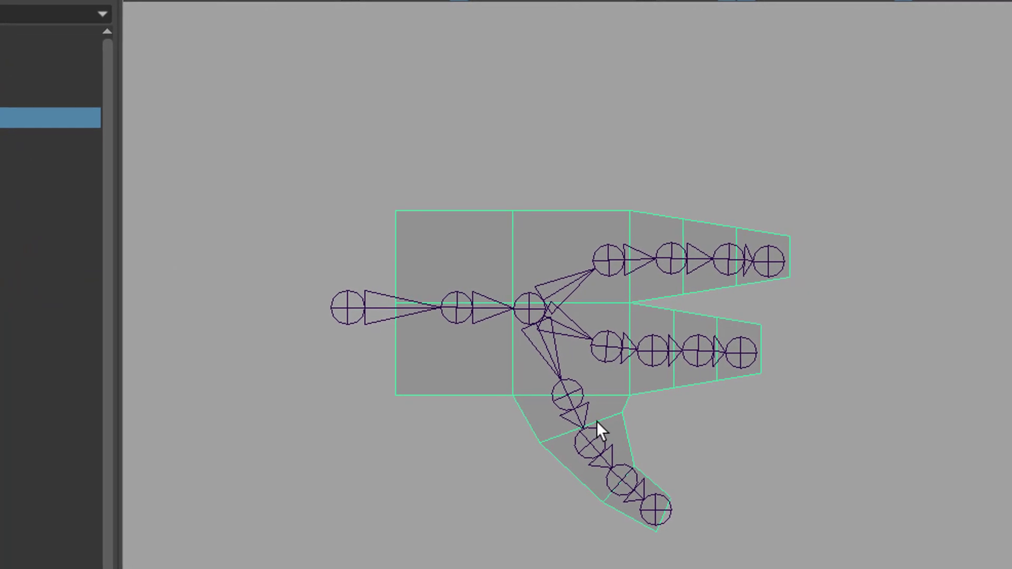
pyautogui.press('space')
pyautogui.press('space')
pyautogui.keyDown('alt'); pyautogui.moveTo(757, 346); pyautogui.dragTo(609, 389); pyautogui.keyUp('alt')
pyautogui.scroll(5, 690, 413)
pyautogui.keyDown('alt'); pyautogui.moveTo(691, 413); pyautogui.dragTo(691, 459); pyautogui.keyUp('alt')
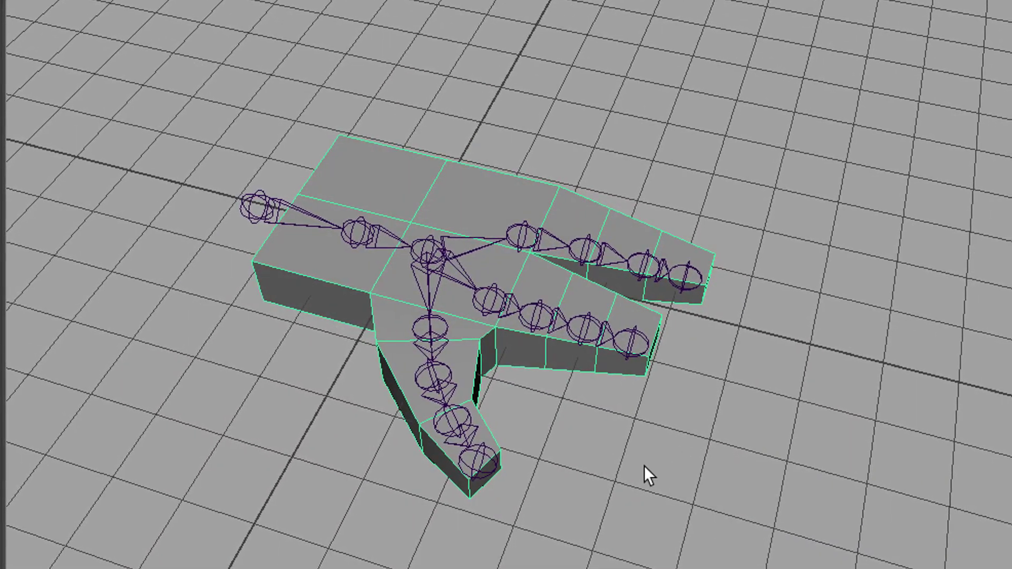
pyautogui.moveTo(623, 464)
pyautogui.keyDown('alt'); pyautogui.mouseDown()
pyautogui.moveTo(647, 477)
pyautogui.moveTo(583, 468)
pyautogui.moveTo(527, 479)
pyautogui.moveTo(549, 465)
pyautogui.moveTo(618, 458)
pyautogui.mouseUp(); pyautogui.keyUp('alt')
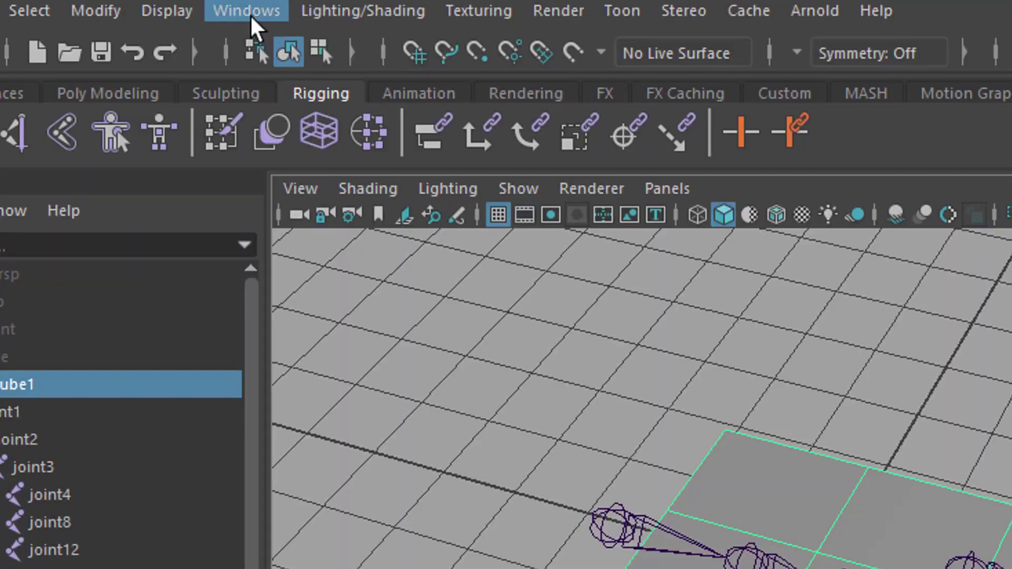
# Set the Kinematics Joint size preference to 0.74 and save the preferences.
pyautogui.click(250, 15)
pyautogui.moveTo(365, 272)
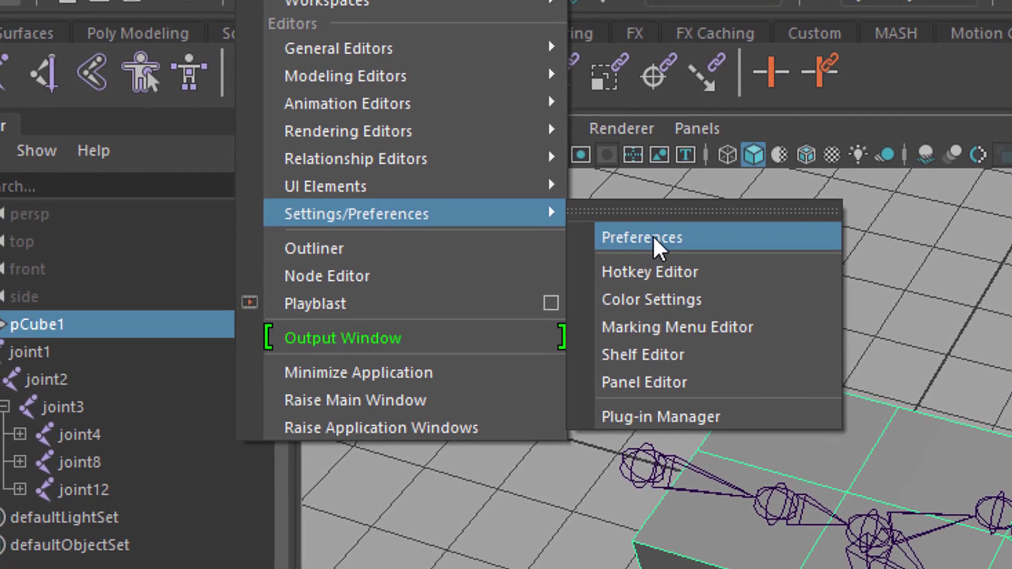
pyautogui.click(601, 295)
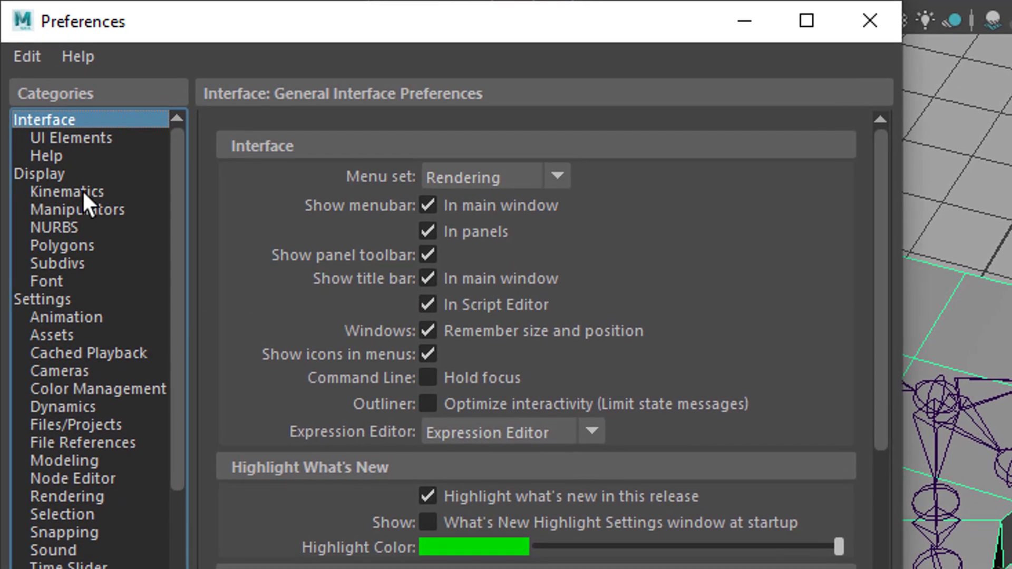
pyautogui.click(82, 190)
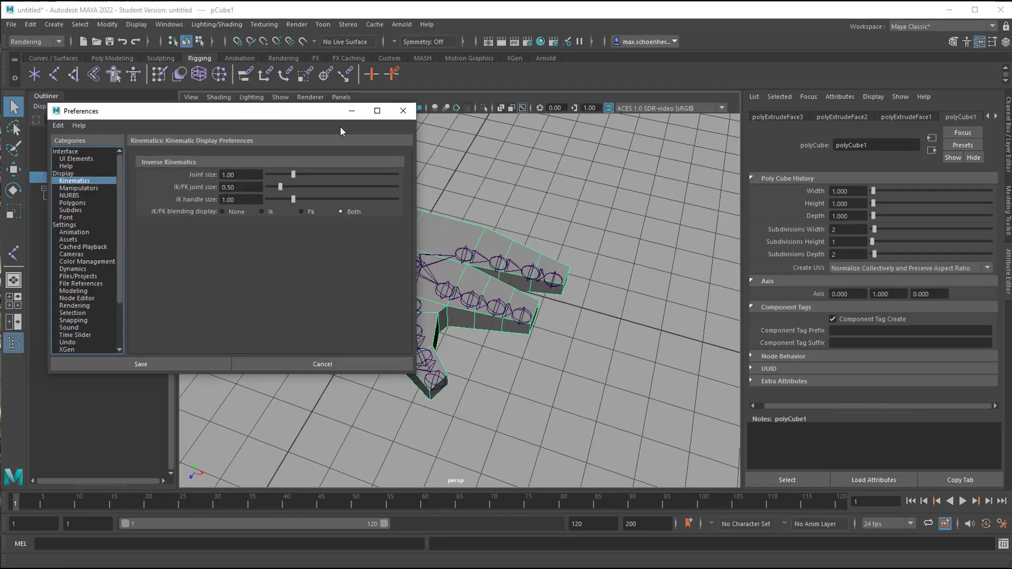
pyautogui.moveTo(514, 32); pyautogui.dragTo(828, 98)
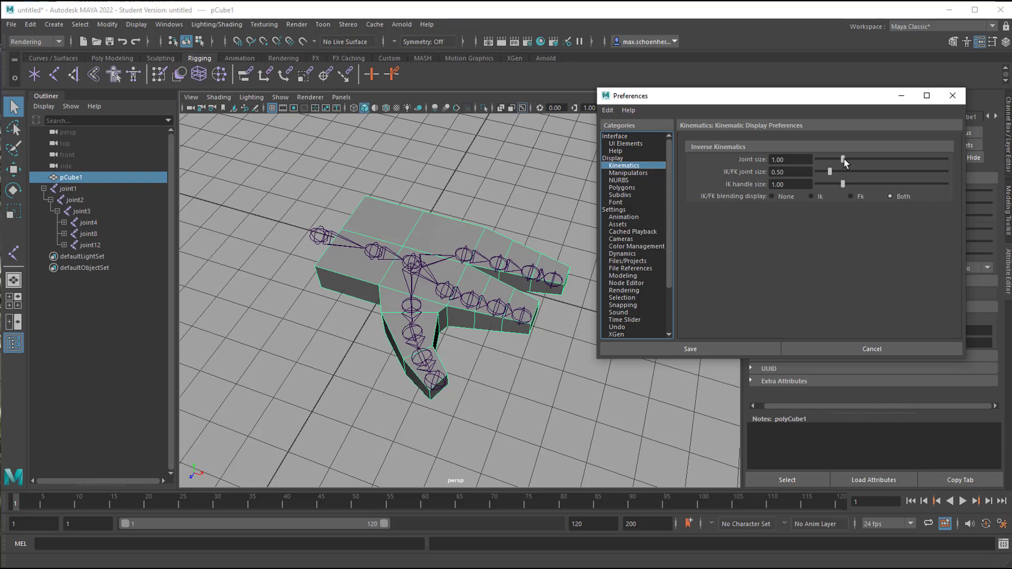
pyautogui.moveTo(843, 162)
pyautogui.mouseDown()
pyautogui.moveTo(824, 165)
pyautogui.moveTo(849, 164)
pyautogui.moveTo(836, 166)
pyautogui.mouseUp()
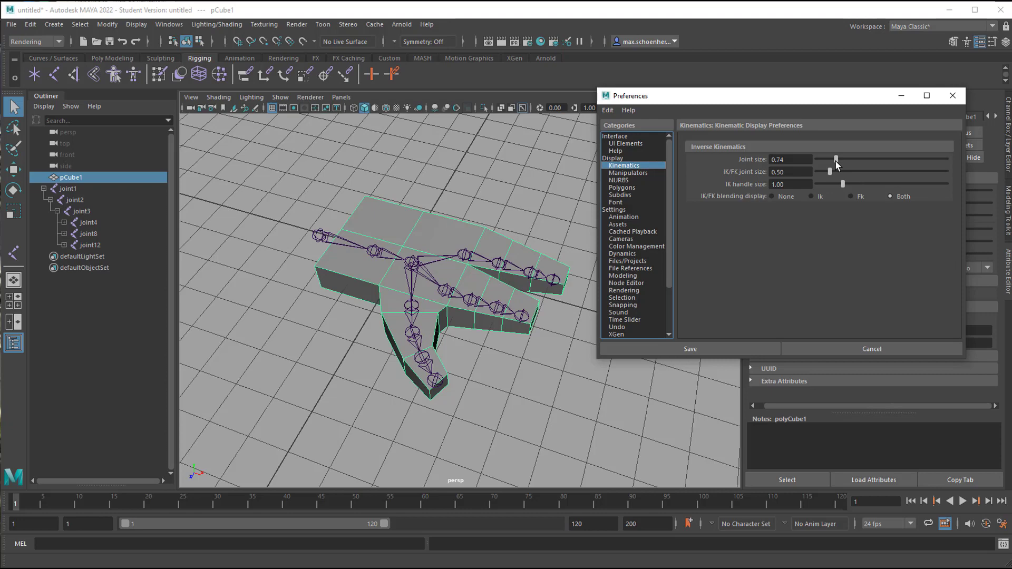
pyautogui.click(952, 96)
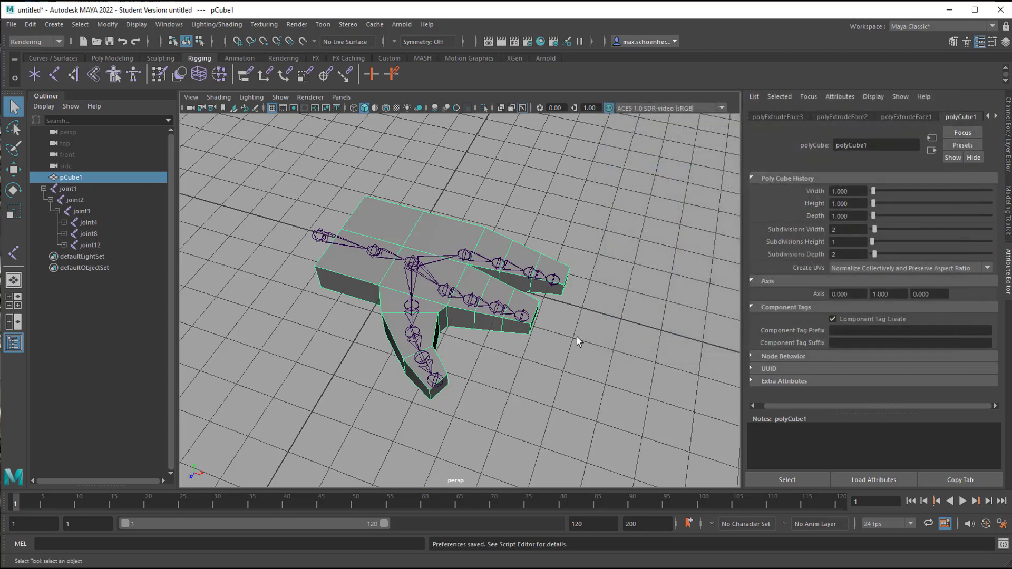
pyautogui.moveTo(580, 341)
pyautogui.keyDown('alt'); pyautogui.mouseDown()
pyautogui.moveTo(607, 344)
pyautogui.moveTo(580, 337)
pyautogui.moveTo(584, 345)
pyautogui.mouseUp(); pyautogui.keyUp('alt')
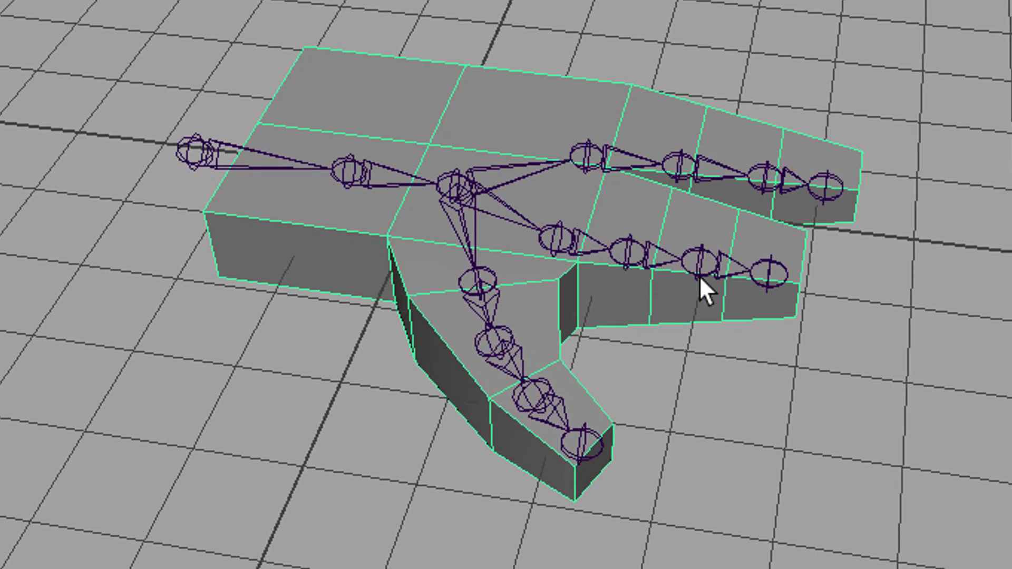
pyautogui.click(698, 262)
pyautogui.press('e')
pyautogui.moveTo(793, 198); pyautogui.dragTo(826, 389)
pyautogui.moveTo(825, 391); pyautogui.dragTo(837, 391, button='middle')
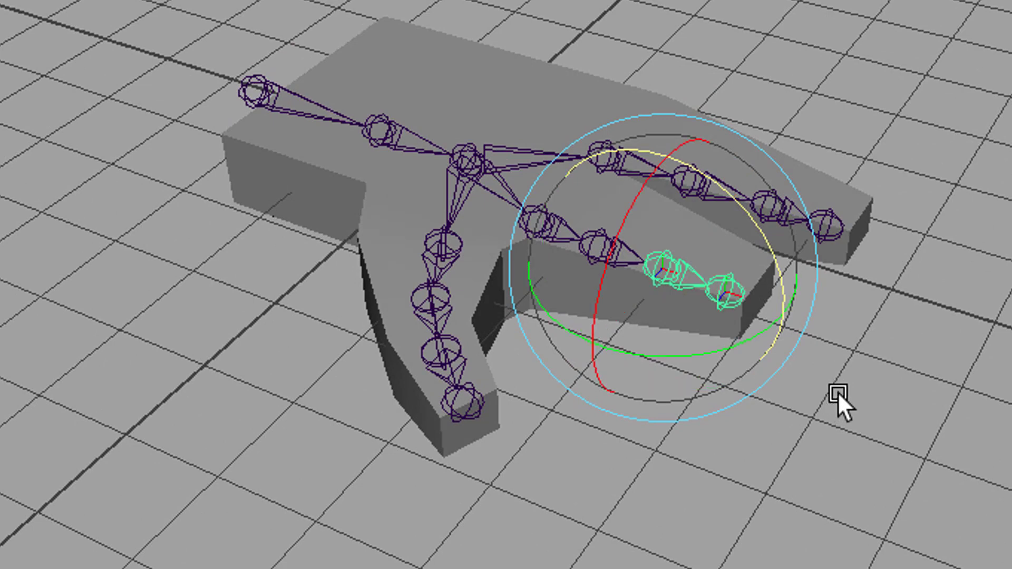
pyautogui.keyDown('alt'); pyautogui.moveTo(824, 444); pyautogui.dragTo(812, 523); pyautogui.keyUp('alt')
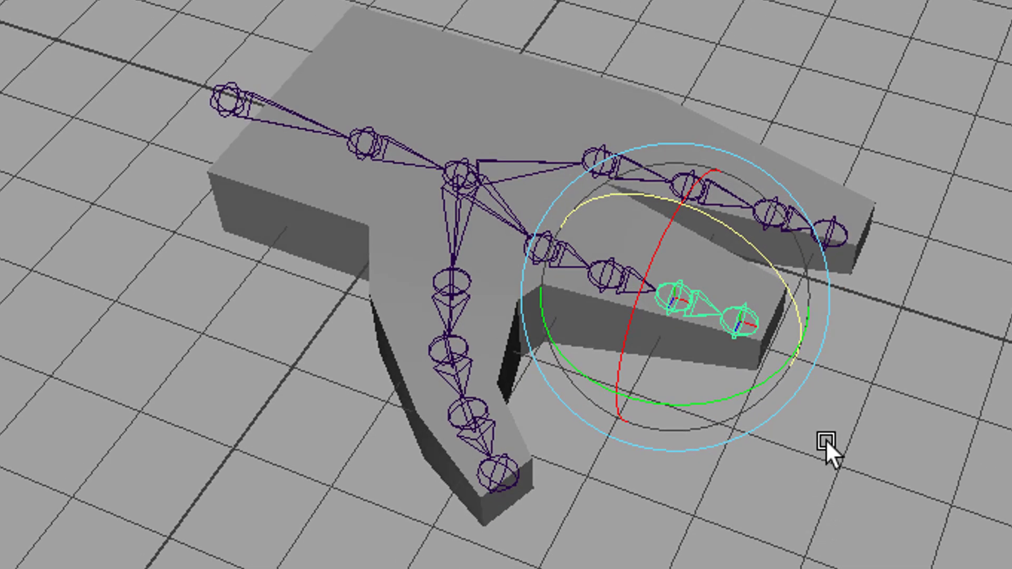
# Bind the hand mesh to the skeleton from its root joint with Skin > Bind Skin.
pyautogui.click(226, 91)
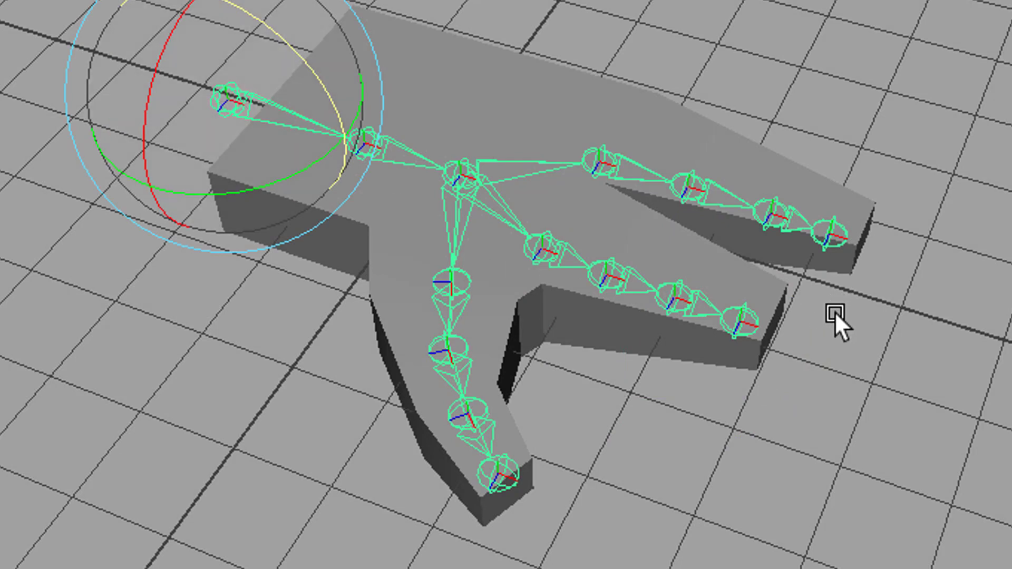
pyautogui.press('q')
pyautogui.keyDown('shift'); pyautogui.click(446, 61); pyautogui.keyUp('shift')
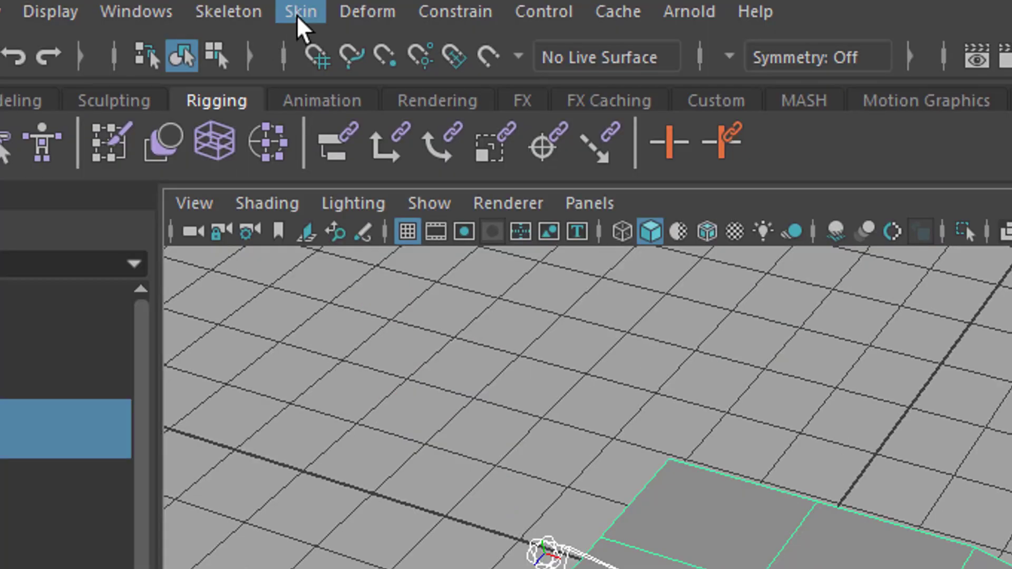
pyautogui.click(296, 14)
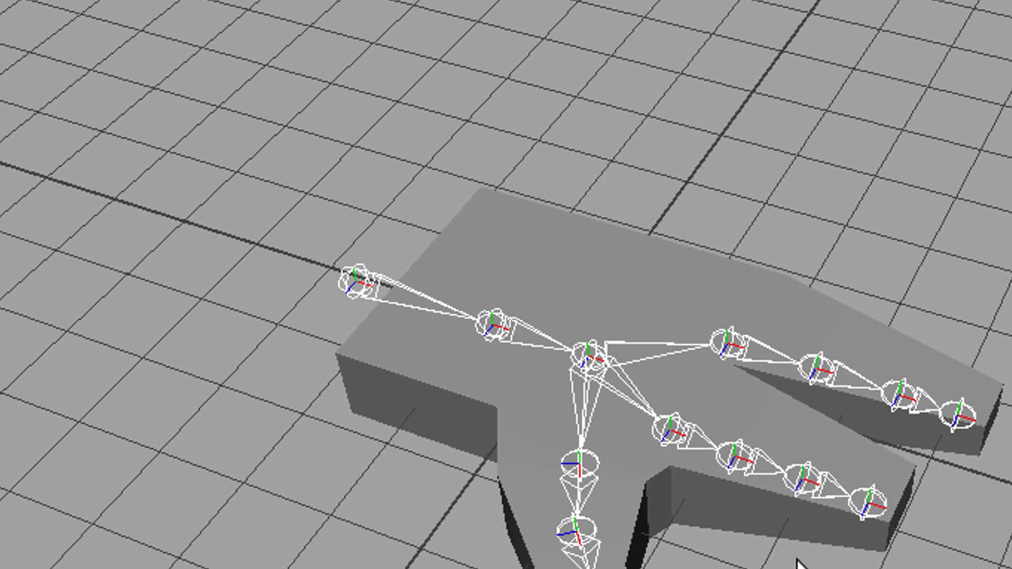
pyautogui.keyDown('alt'); pyautogui.moveTo(789, 566); pyautogui.dragTo(598, 491); pyautogui.keyUp('alt')
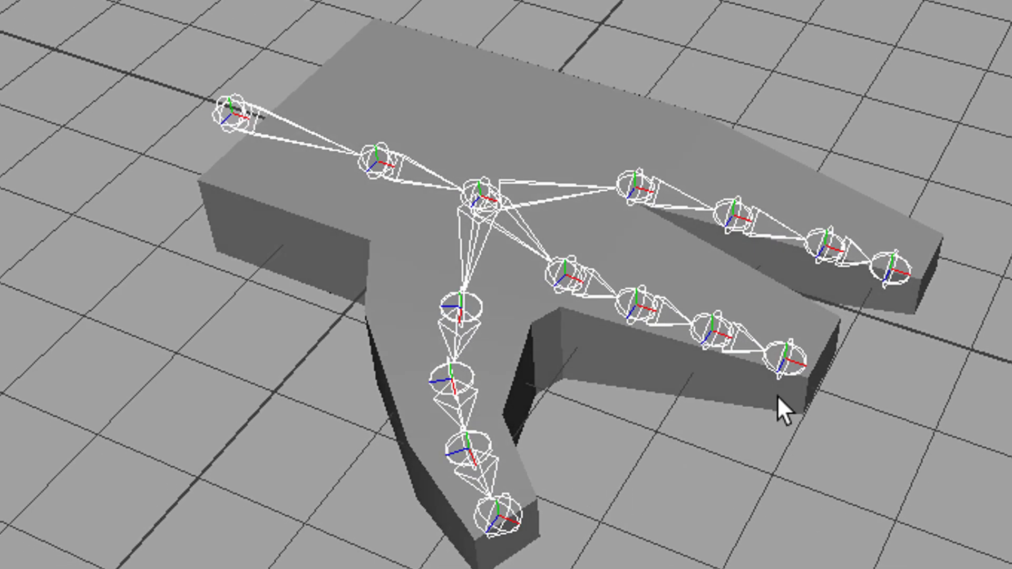
# Rotate the upper finger's end joints and parent joint so the skinned finger bends.
pyautogui.click(826, 244)
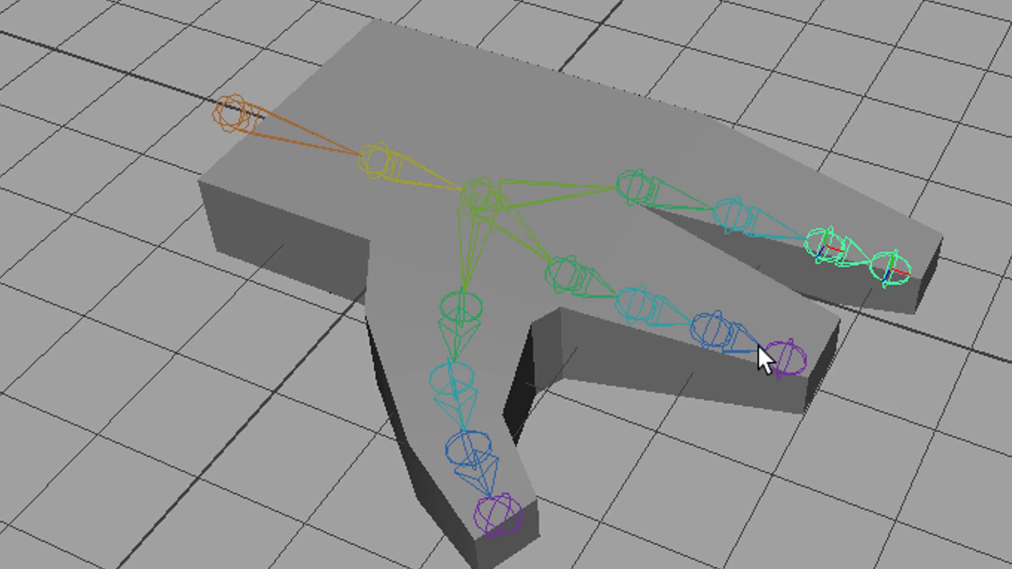
pyautogui.press('e')
pyautogui.keyDown('alt'); pyautogui.moveTo(926, 419); pyautogui.dragTo(930, 413); pyautogui.keyUp('alt')
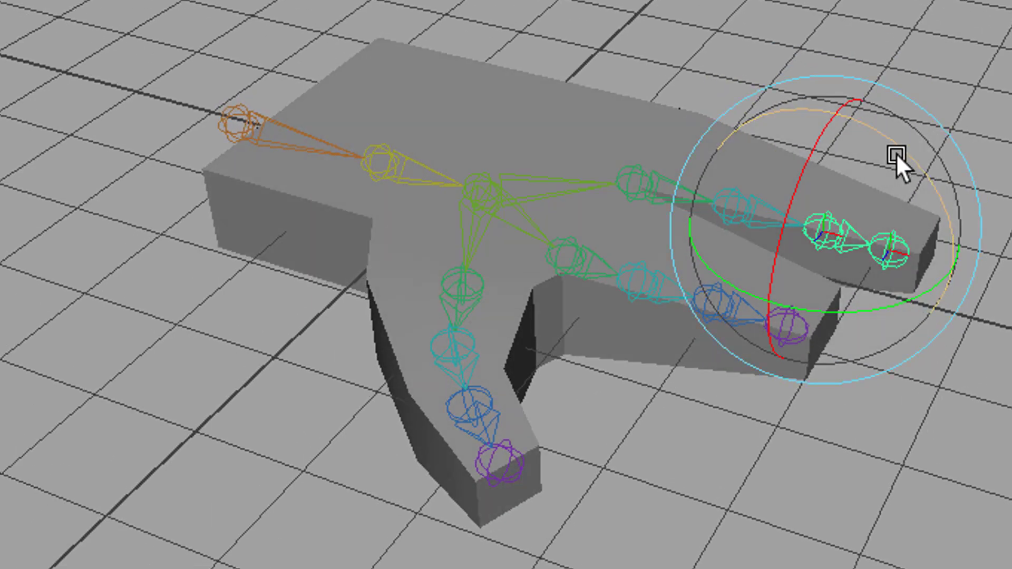
pyautogui.moveTo(897, 148); pyautogui.dragTo(944, 348)
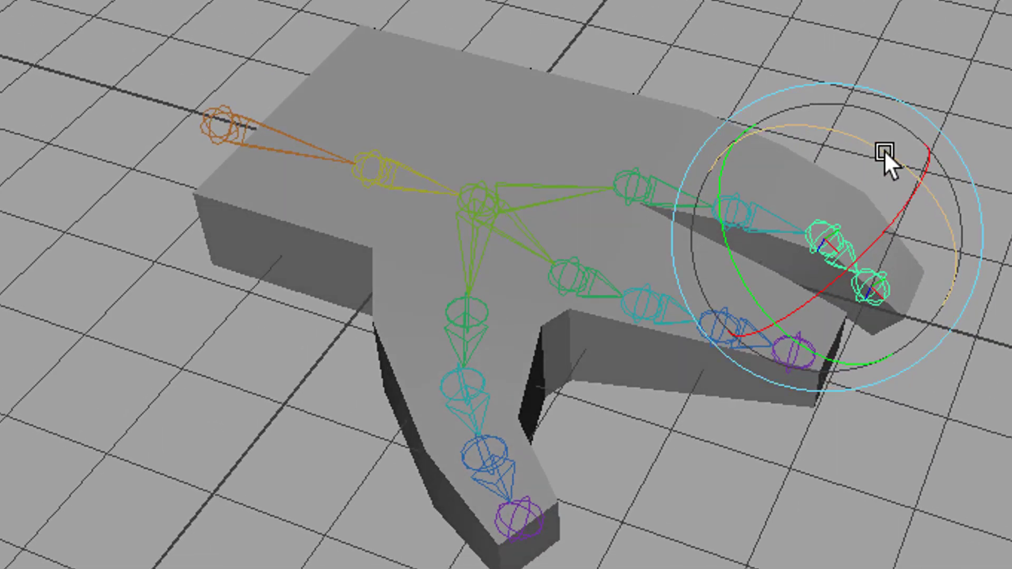
pyautogui.moveTo(884, 151); pyautogui.dragTo(827, 117)
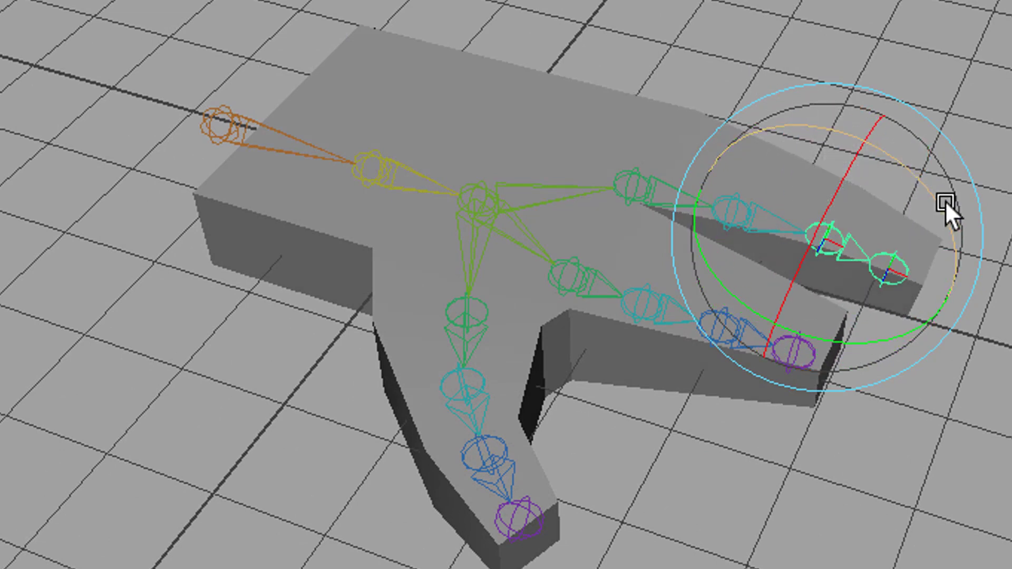
pyautogui.press('Up')
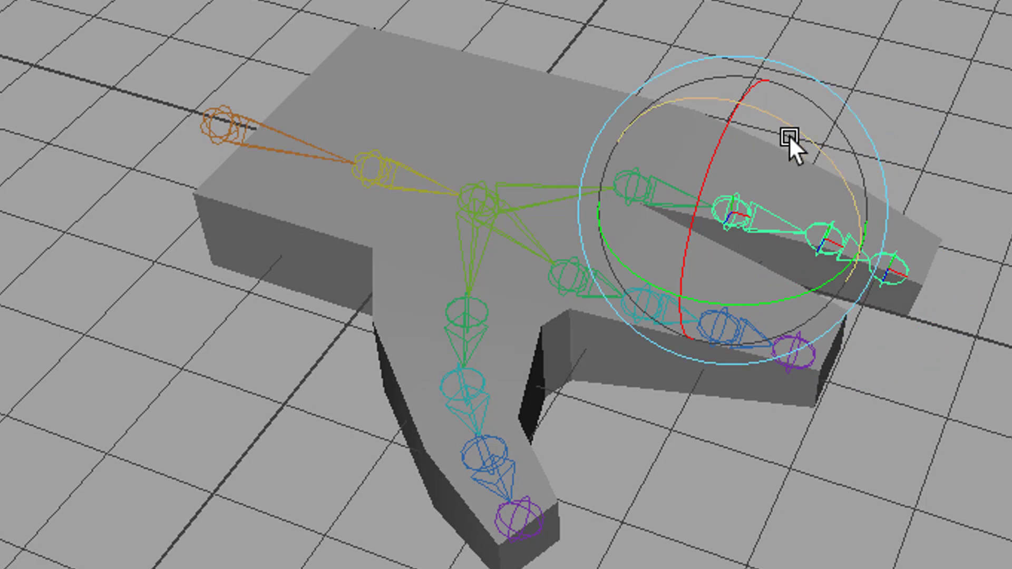
pyautogui.moveTo(804, 135)
pyautogui.mouseDown()
pyautogui.moveTo(759, 84)
pyautogui.moveTo(826, 177)
pyautogui.moveTo(795, 116)
pyautogui.moveTo(808, 116)
pyautogui.mouseUp()
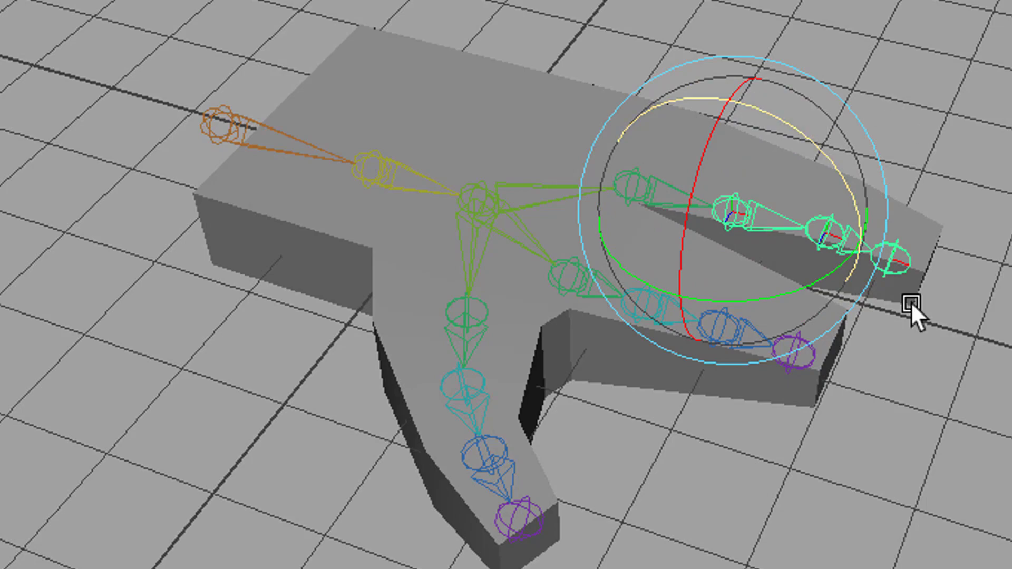
pyautogui.keyDown('alt'); pyautogui.moveTo(868, 553); pyautogui.dragTo(582, 482); pyautogui.keyUp('alt')
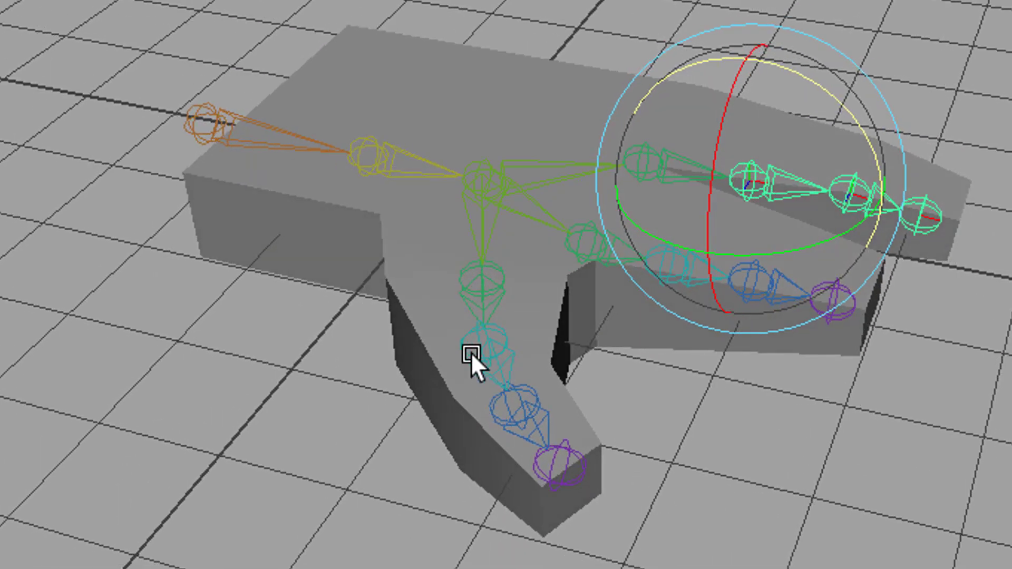
# Rotate the thumb's parent joint around its Y axis to watch the palm deform.
pyautogui.click(491, 337)
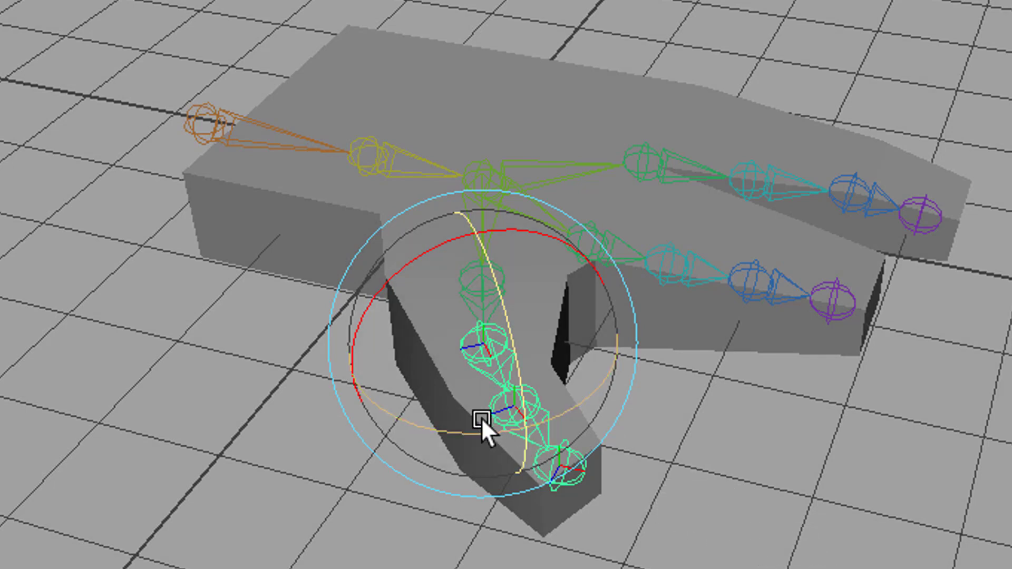
pyautogui.press('Up')
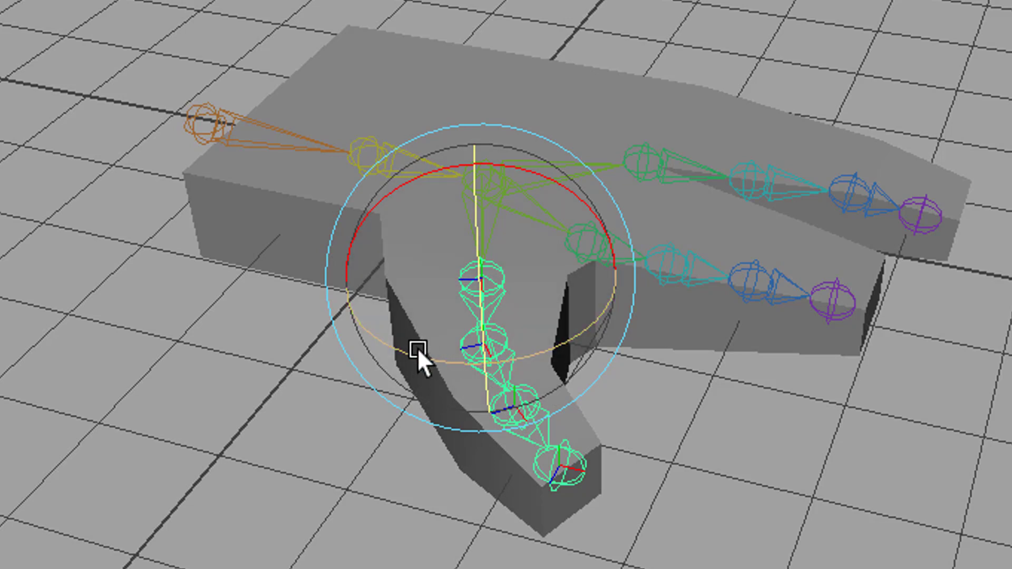
pyautogui.moveTo(417, 348)
pyautogui.mouseDown()
pyautogui.moveTo(460, 349)
pyautogui.moveTo(355, 347)
pyautogui.moveTo(441, 355)
pyautogui.moveTo(400, 341)
pyautogui.moveTo(481, 359)
pyautogui.moveTo(399, 362)
pyautogui.moveTo(507, 363)
pyautogui.moveTo(384, 365)
pyautogui.moveTo(480, 362)
pyautogui.mouseUp()
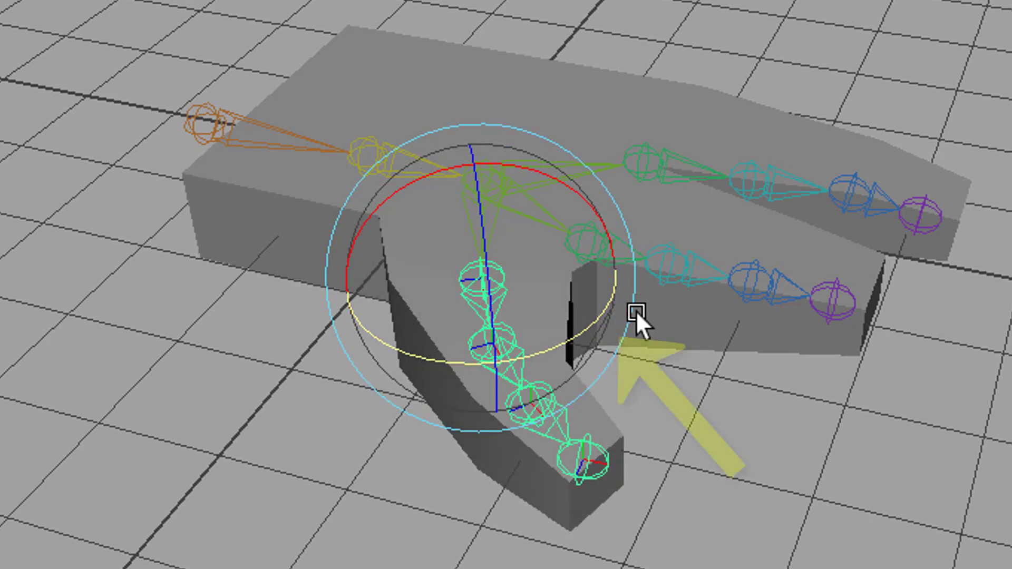
pyautogui.moveTo(545, 351)
pyautogui.mouseDown()
pyautogui.moveTo(463, 352)
pyautogui.moveTo(567, 339)
pyautogui.moveTo(537, 328)
pyautogui.moveTo(372, 339)
pyautogui.moveTo(582, 325)
pyautogui.moveTo(448, 353)
pyautogui.moveTo(586, 328)
pyautogui.moveTo(637, 374)
pyautogui.mouseUp()
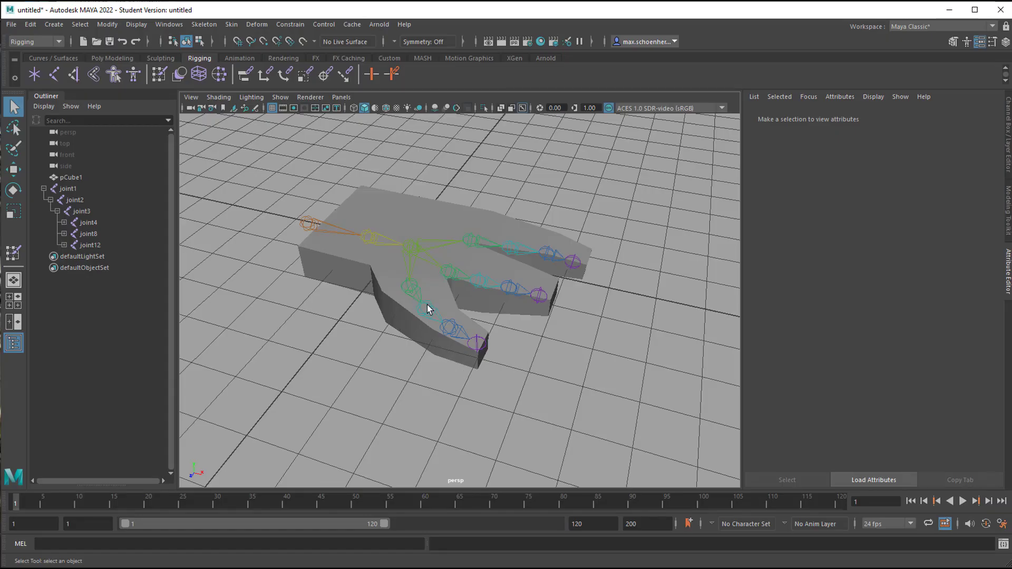
# Select joint12, then the hand mesh pCube1, ready for Skin > Paint Skin Weights.
pyautogui.click(409, 289)
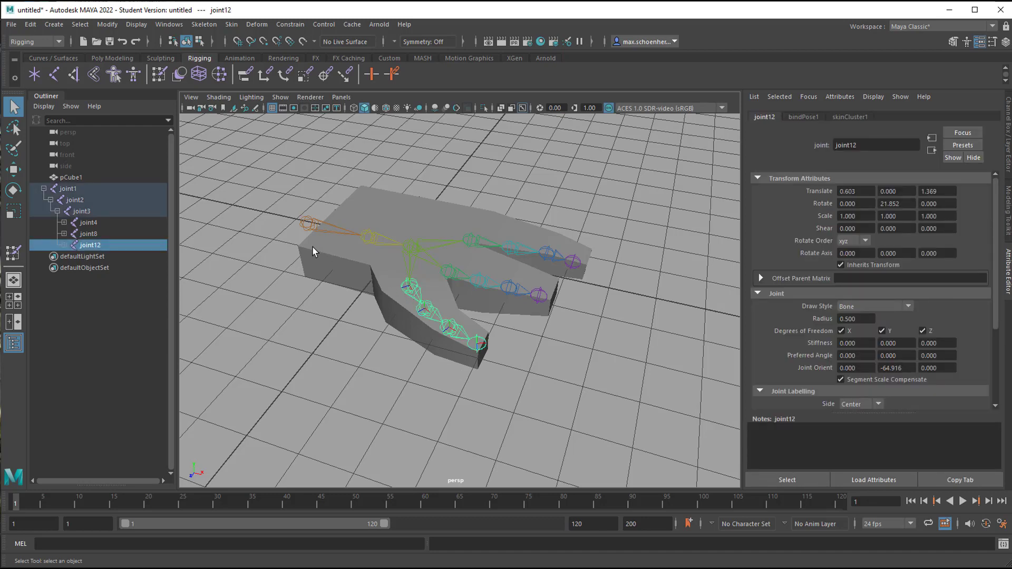
pyautogui.click(338, 252)
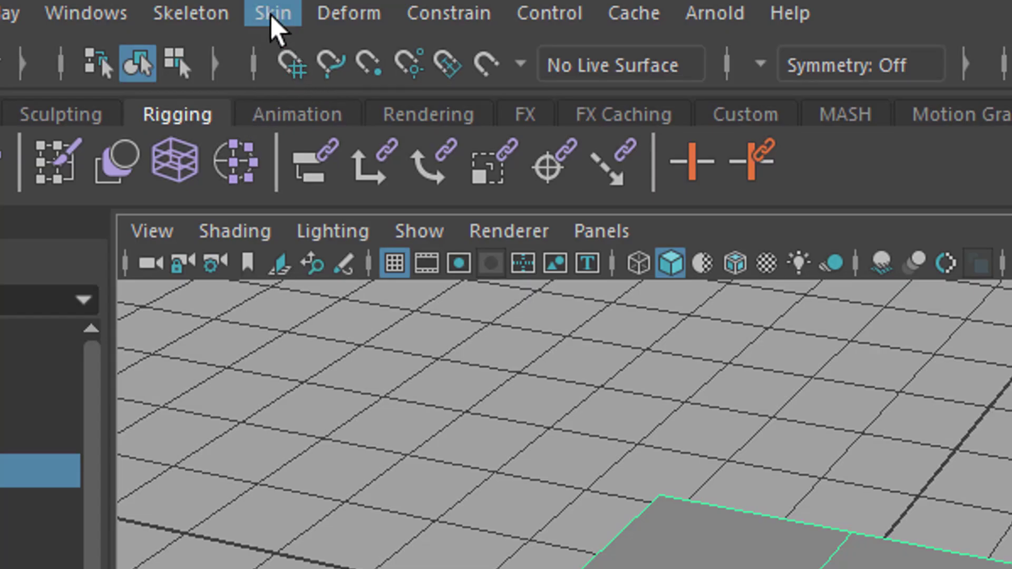
pyautogui.click(230, 26)
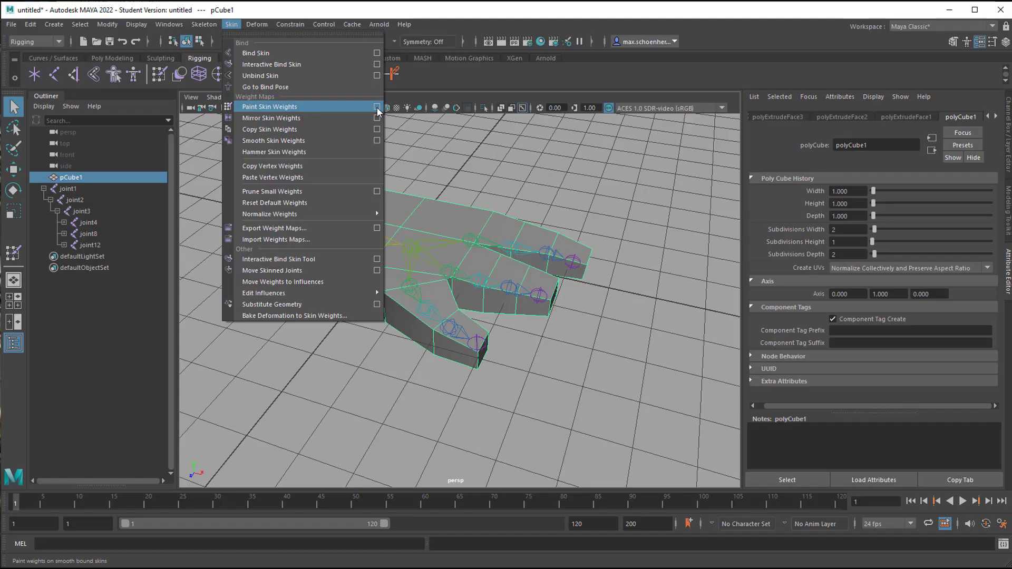
# Paint zero weight on the lower-left palm, undoing a stray full-weight stroke.
pyautogui.click(707, 259)
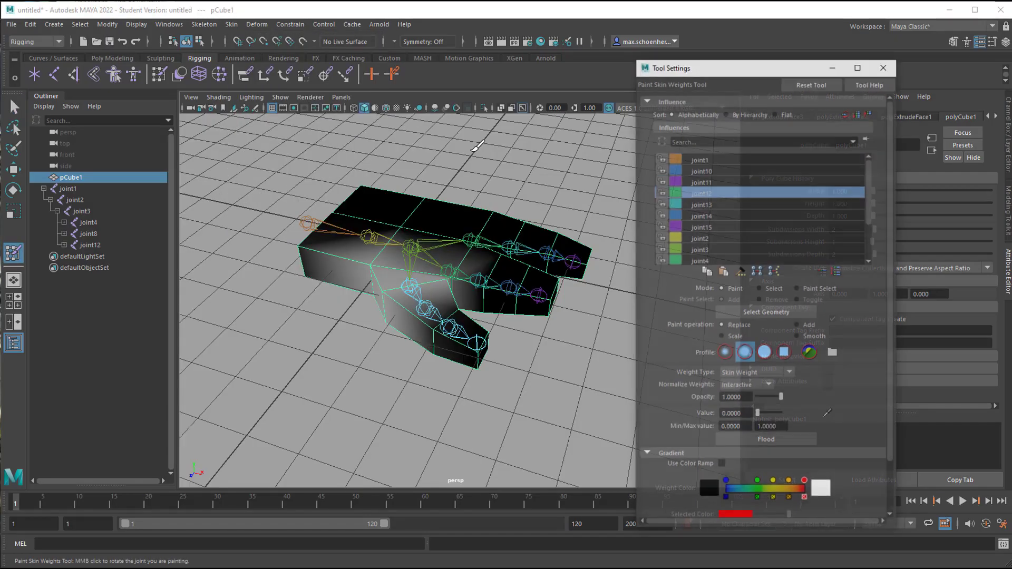
pyautogui.moveTo(720, 72); pyautogui.dragTo(737, 57)
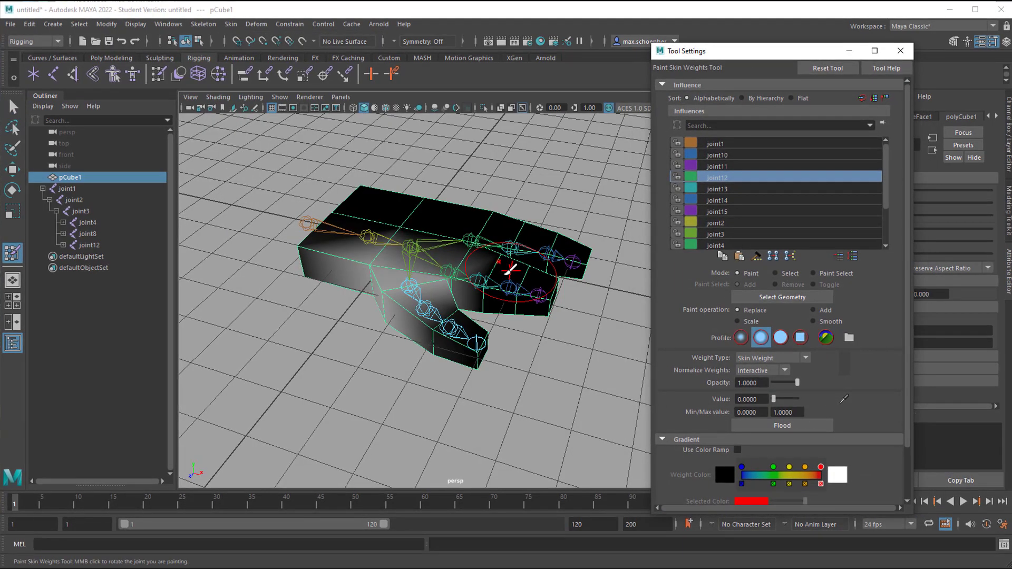
pyautogui.keyDown('alt'); pyautogui.moveTo(501, 273); pyautogui.dragTo(486, 362); pyautogui.keyUp('alt')
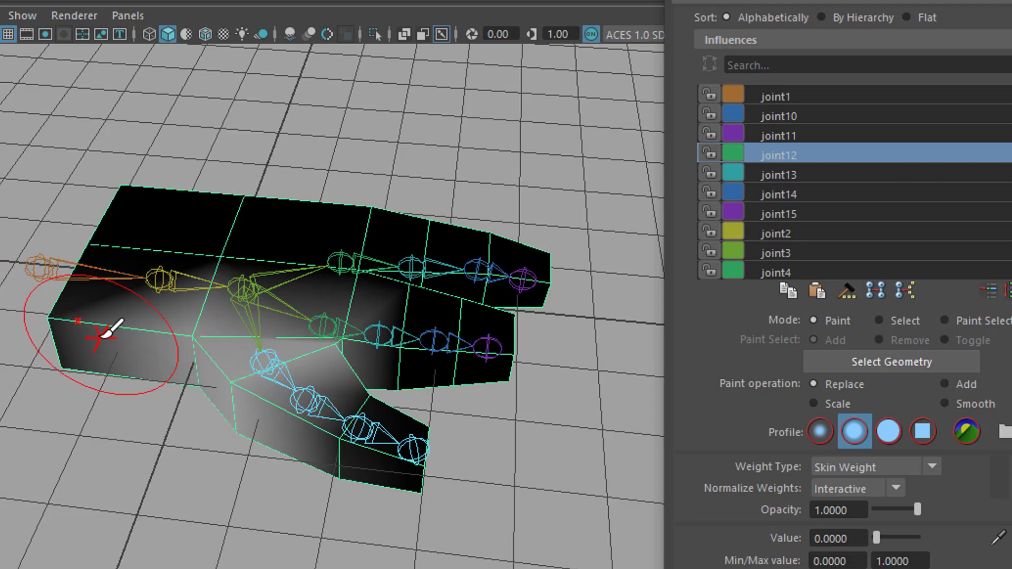
pyautogui.moveTo(100, 326)
pyautogui.mouseDown()
pyautogui.moveTo(84, 293)
pyautogui.moveTo(122, 308)
pyautogui.moveTo(57, 288)
pyautogui.moveTo(136, 280)
pyautogui.mouseUp()
pyautogui.moveTo(100, 330)
pyautogui.mouseDown()
pyautogui.moveTo(151, 283)
pyautogui.moveTo(171, 304)
pyautogui.moveTo(152, 336)
pyautogui.moveTo(124, 352)
pyautogui.moveTo(148, 319)
pyautogui.moveTo(168, 343)
pyautogui.mouseUp()
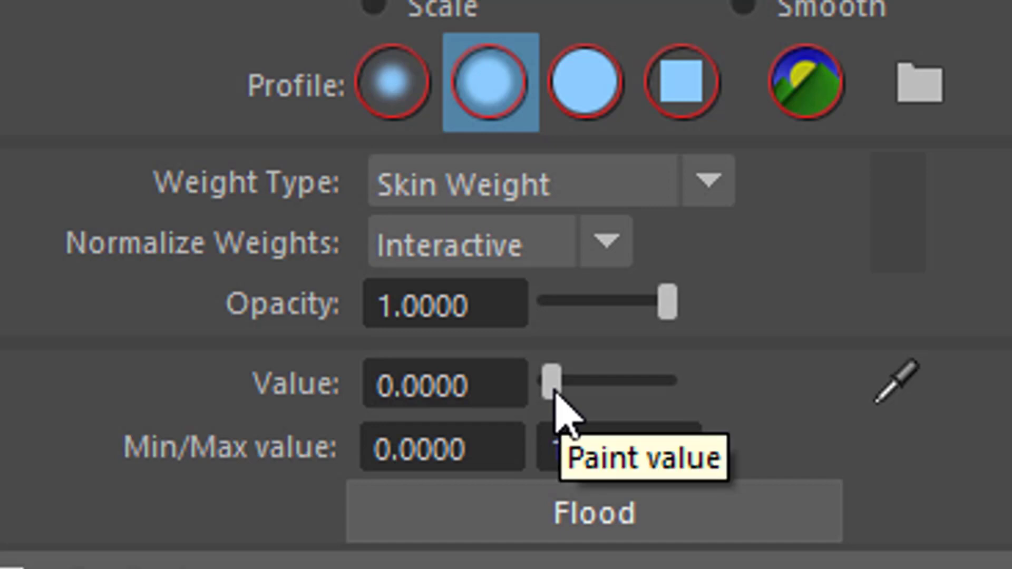
pyautogui.moveTo(875, 539); pyautogui.dragTo(923, 540)
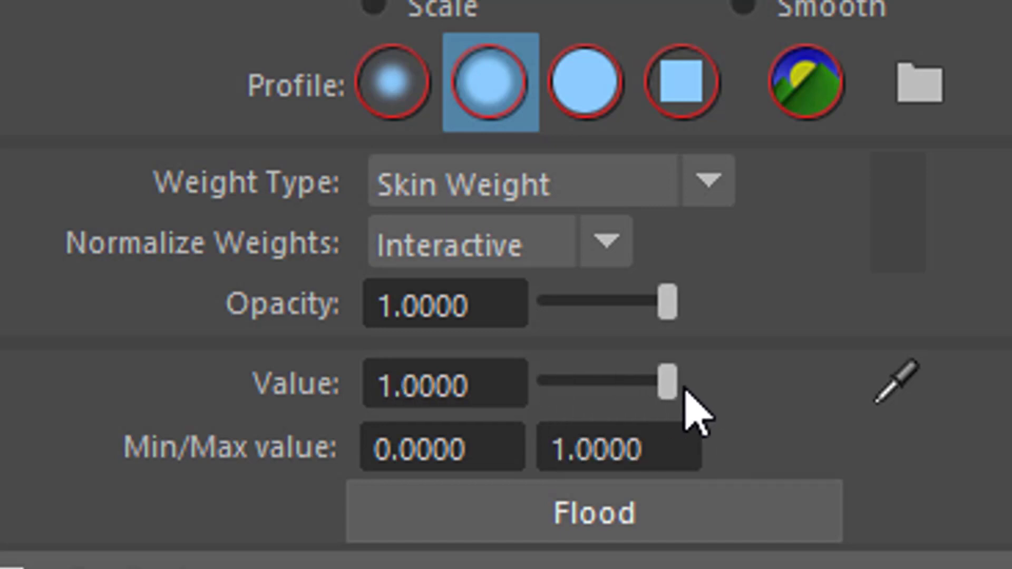
pyautogui.moveTo(683, 388); pyautogui.dragTo(514, 419)
pyautogui.moveTo(654, 440); pyautogui.dragTo(748, 440)
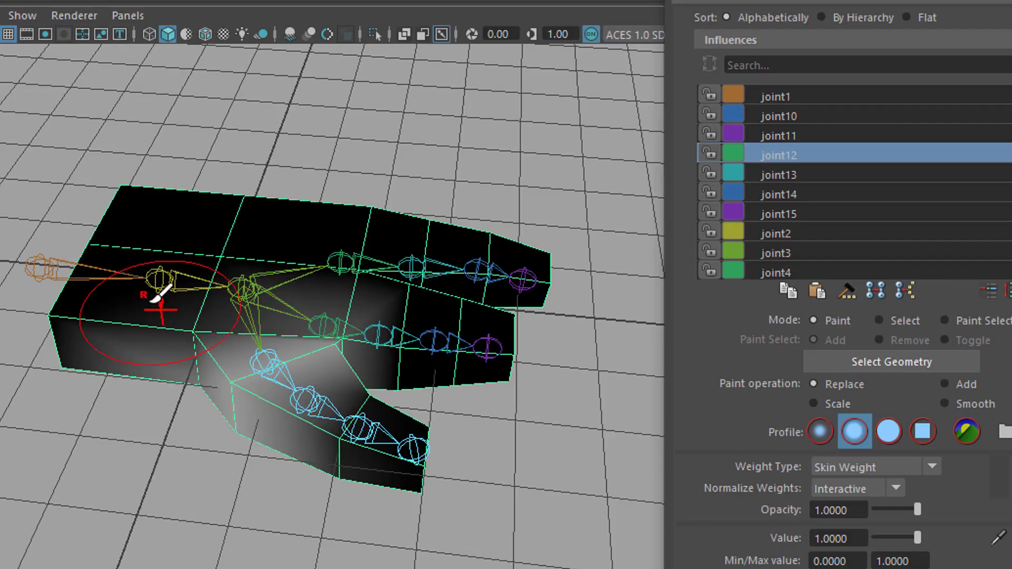
pyautogui.moveTo(149, 294)
pyautogui.mouseDown()
pyautogui.moveTo(119, 291)
pyautogui.moveTo(181, 294)
pyautogui.mouseUp()
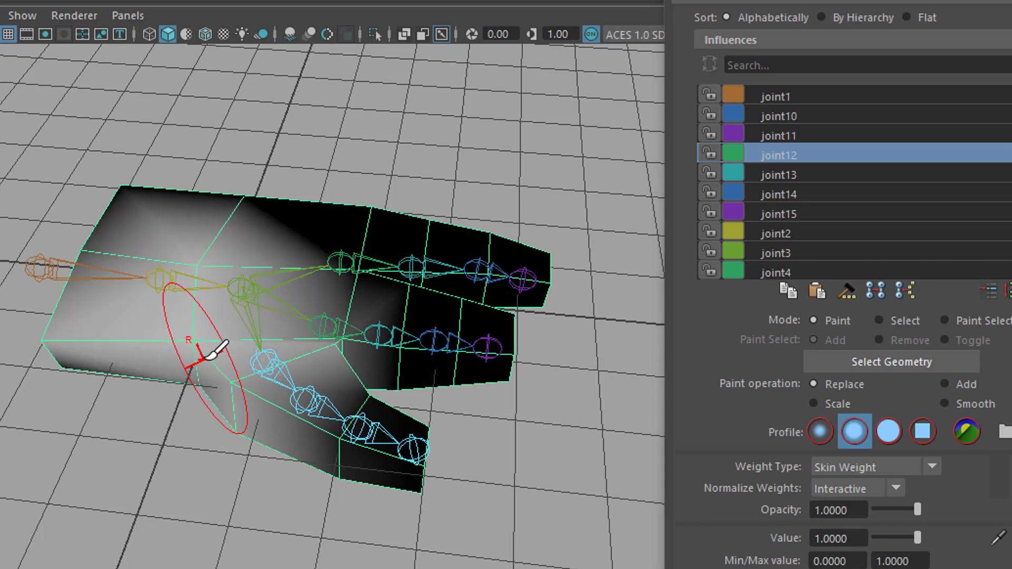
pyautogui.hotkey('ctrl', 'z')
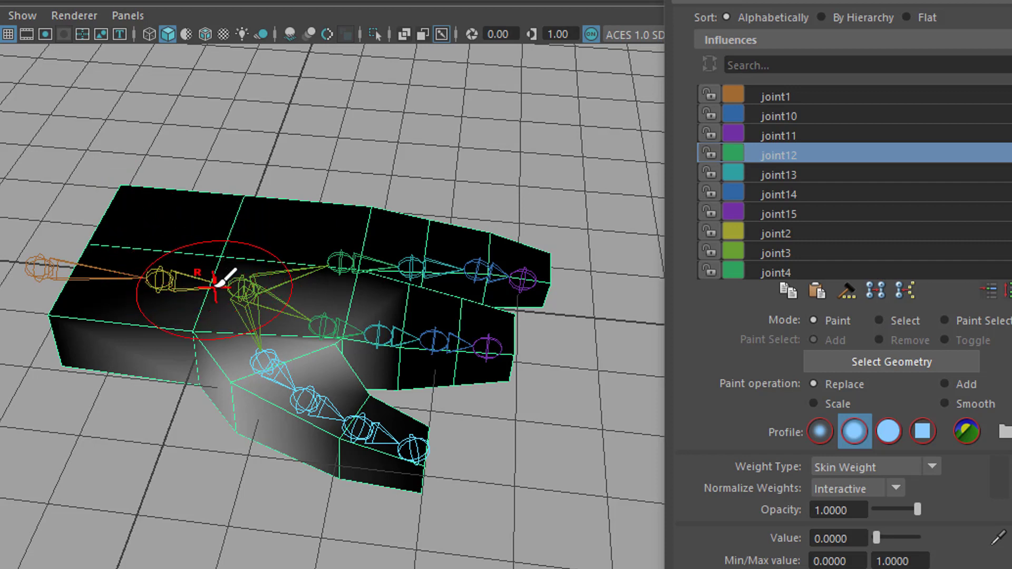
# Set the brush radius to about 0.48 and paint zero weight over the palm near the thumb.
pyautogui.moveTo(185, 248)
pyautogui.mouseDown()
pyautogui.moveTo(221, 244)
pyautogui.moveTo(158, 260)
pyautogui.mouseUp()
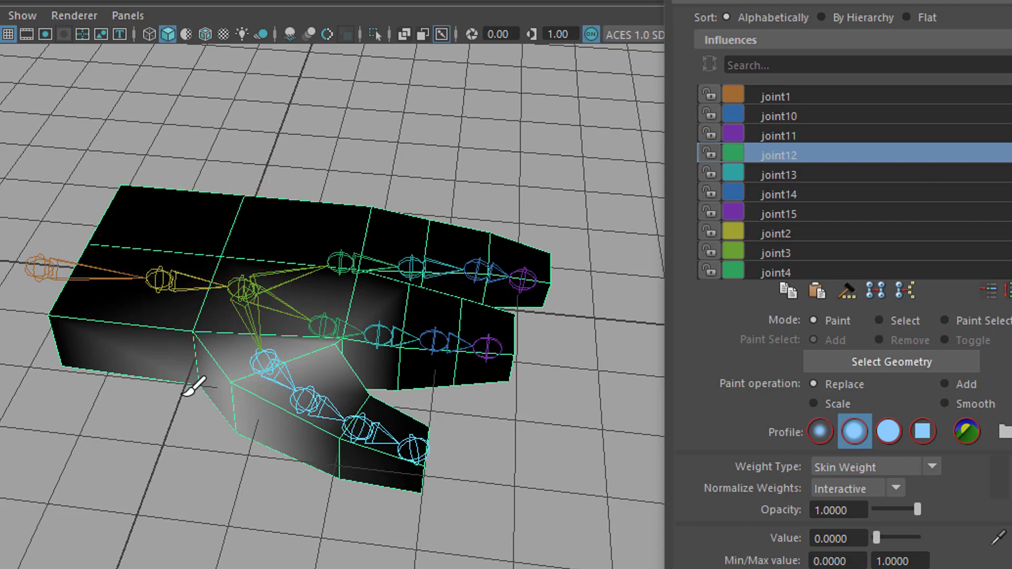
pyautogui.keyDown('alt'); pyautogui.moveTo(193, 390); pyautogui.dragTo(215, 389); pyautogui.keyUp('alt')
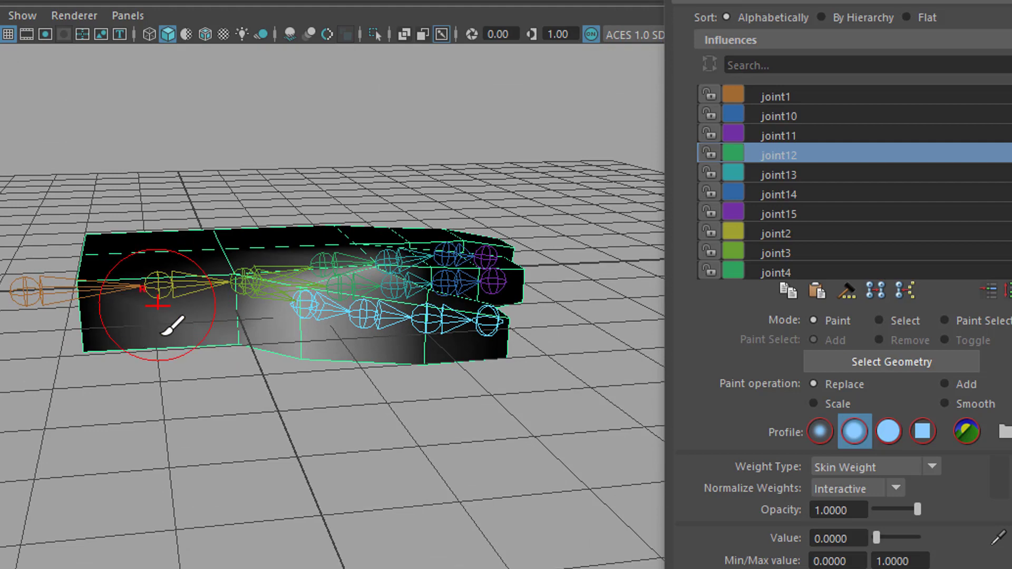
pyautogui.keyDown('alt'); pyautogui.moveTo(210, 339); pyautogui.dragTo(236, 287); pyautogui.keyUp('alt')
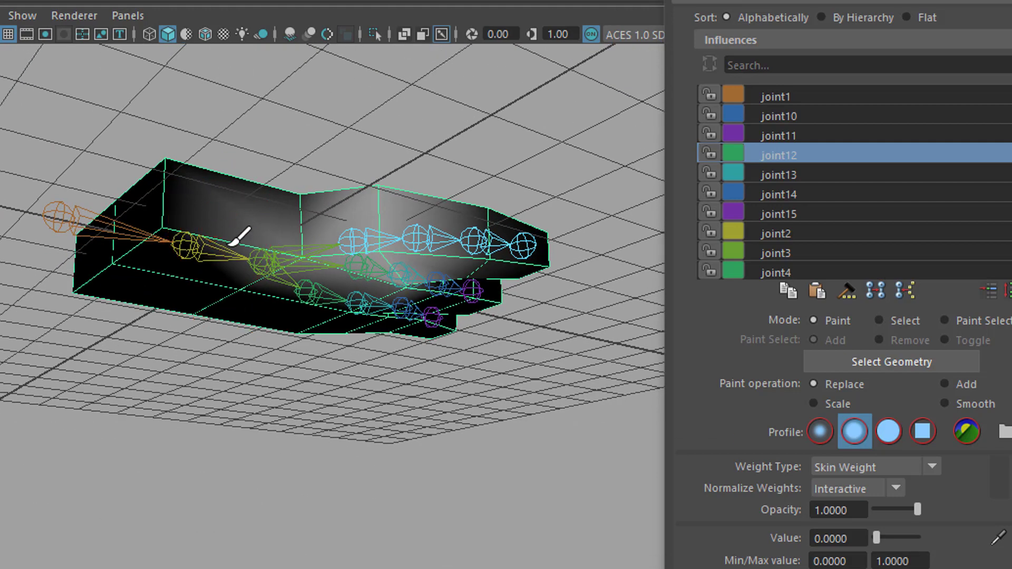
pyautogui.moveTo(238, 231)
pyautogui.mouseDown()
pyautogui.moveTo(275, 429)
pyautogui.moveTo(206, 361)
pyautogui.moveTo(233, 420)
pyautogui.moveTo(305, 400)
pyautogui.moveTo(256, 451)
pyautogui.mouseUp()
# Inspect the joint13 and joint14 weight maps from several angles, then close Tool Settings.
pyautogui.click(801, 177)
pyautogui.moveTo(429, 472)
pyautogui.keyDown('alt'); pyautogui.mouseDown()
pyautogui.moveTo(343, 514)
pyautogui.moveTo(395, 495)
pyautogui.mouseUp(); pyautogui.keyUp('alt')
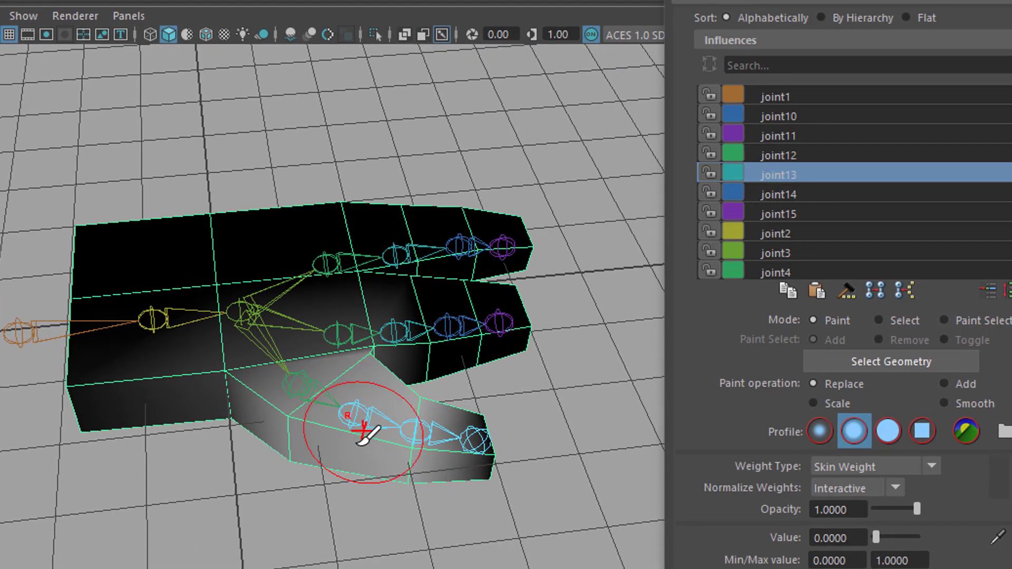
pyautogui.keyDown('alt'); pyautogui.moveTo(256, 361); pyautogui.dragTo(314, 343); pyautogui.keyUp('alt')
pyautogui.keyDown('alt'); pyautogui.moveTo(279, 240); pyautogui.dragTo(355, 418); pyautogui.keyUp('alt')
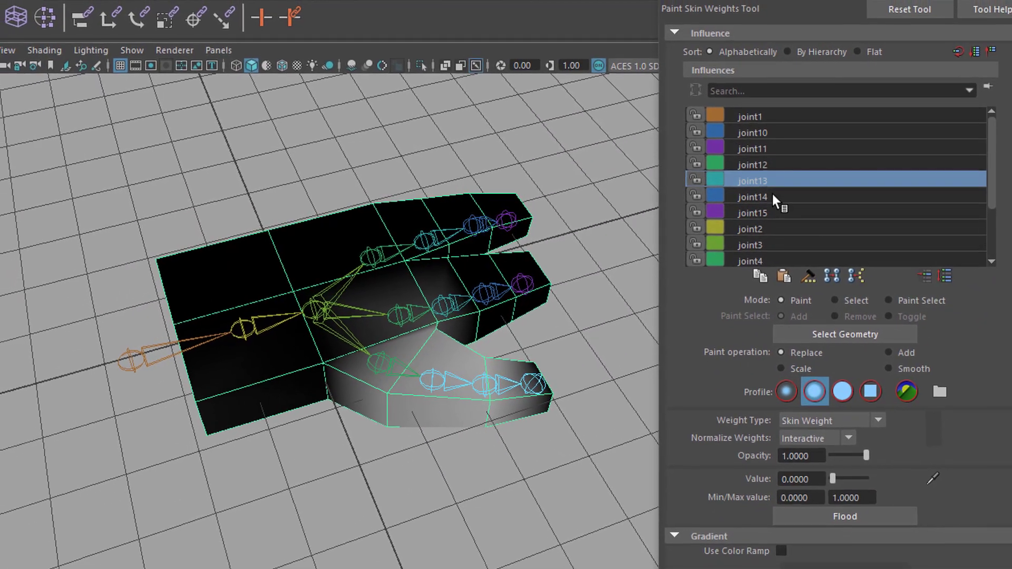
pyautogui.click(772, 198)
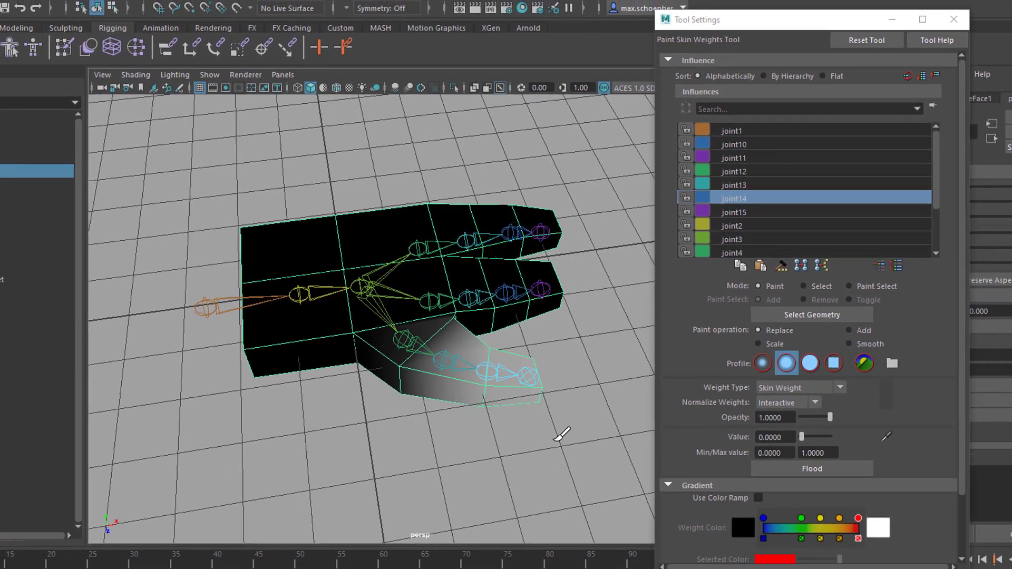
pyautogui.keyDown('alt'); pyautogui.moveTo(547, 449); pyautogui.dragTo(506, 370); pyautogui.keyUp('alt')
pyautogui.click(908, 45)
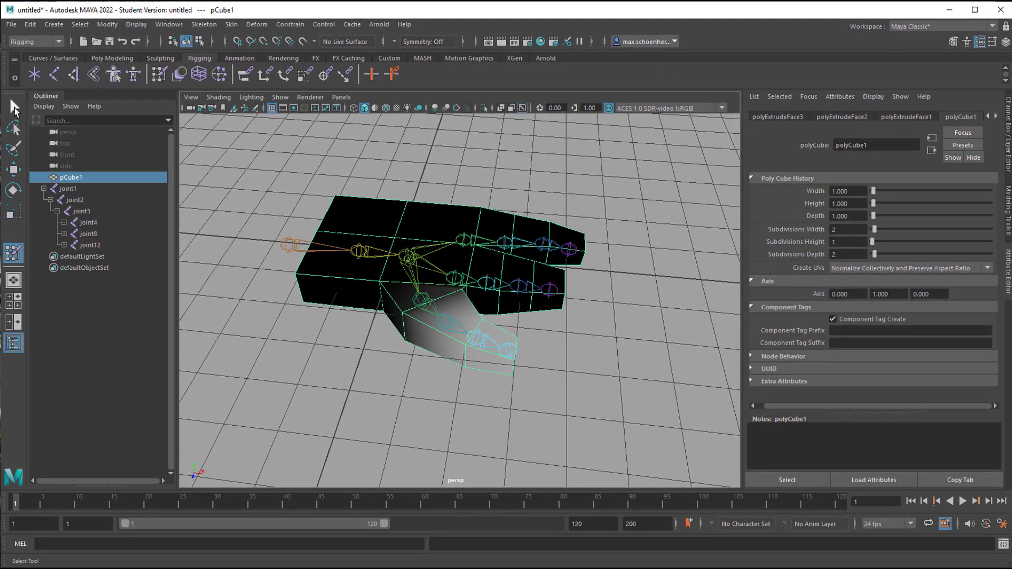
# Switch back to selecting and rotate joint12 repeatedly to swing and curl the thumb.
pyautogui.click(13, 108)
pyautogui.keyDown('alt'); pyautogui.moveTo(558, 365); pyautogui.dragTo(466, 331); pyautogui.keyUp('alt')
pyautogui.click(419, 294)
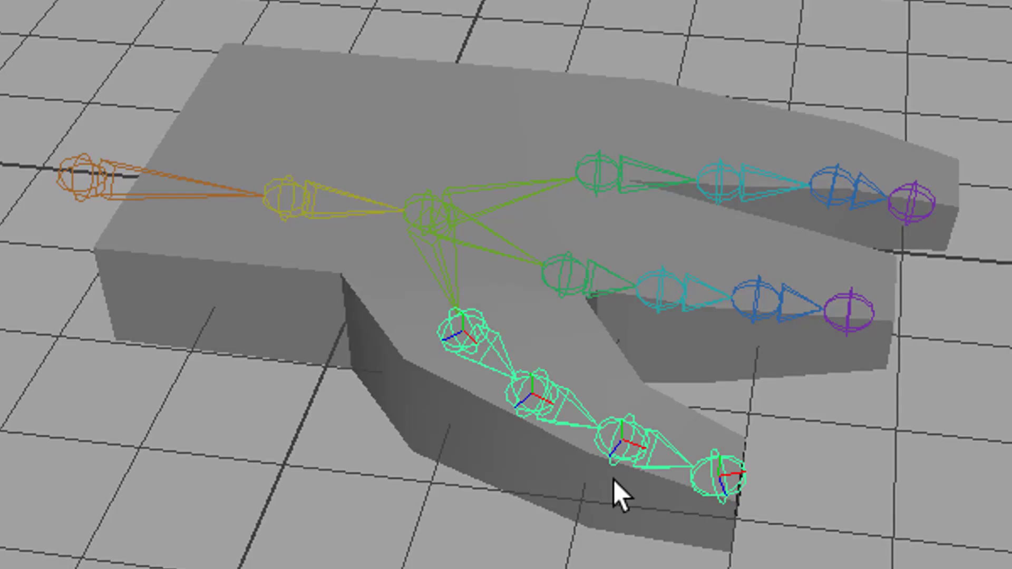
pyautogui.press('e')
pyautogui.moveTo(499, 428); pyautogui.dragTo(410, 433)
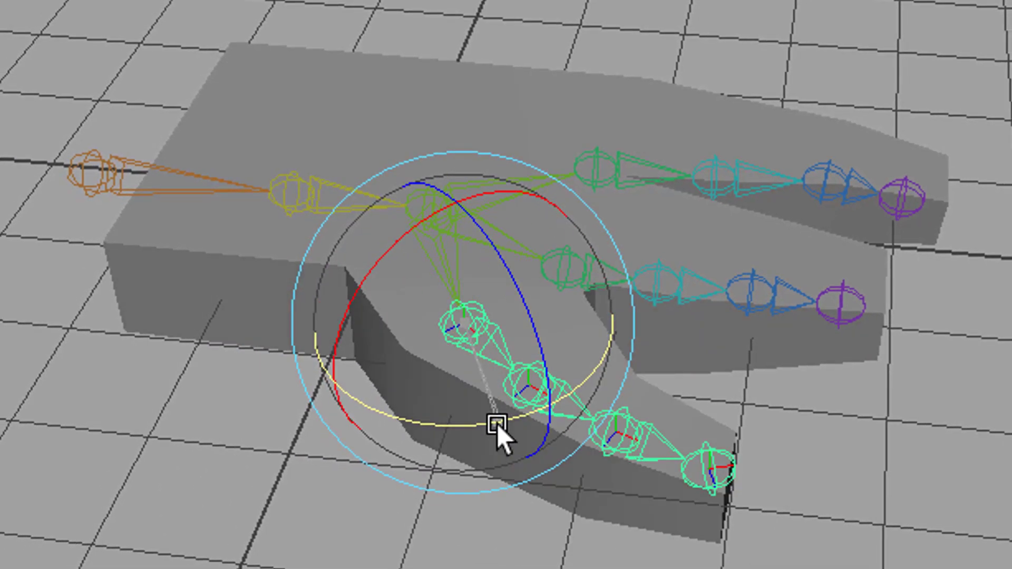
pyautogui.moveTo(498, 424); pyautogui.dragTo(479, 354)
pyautogui.moveTo(472, 269)
pyautogui.mouseDown()
pyautogui.moveTo(492, 266)
pyautogui.moveTo(479, 275)
pyautogui.mouseUp()
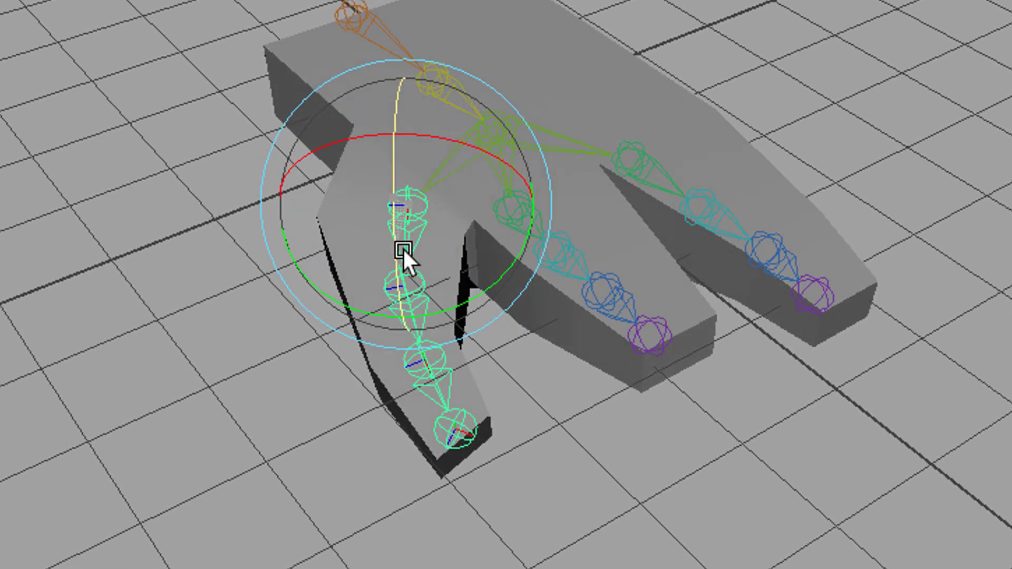
pyautogui.moveTo(403, 249); pyautogui.dragTo(466, 341)
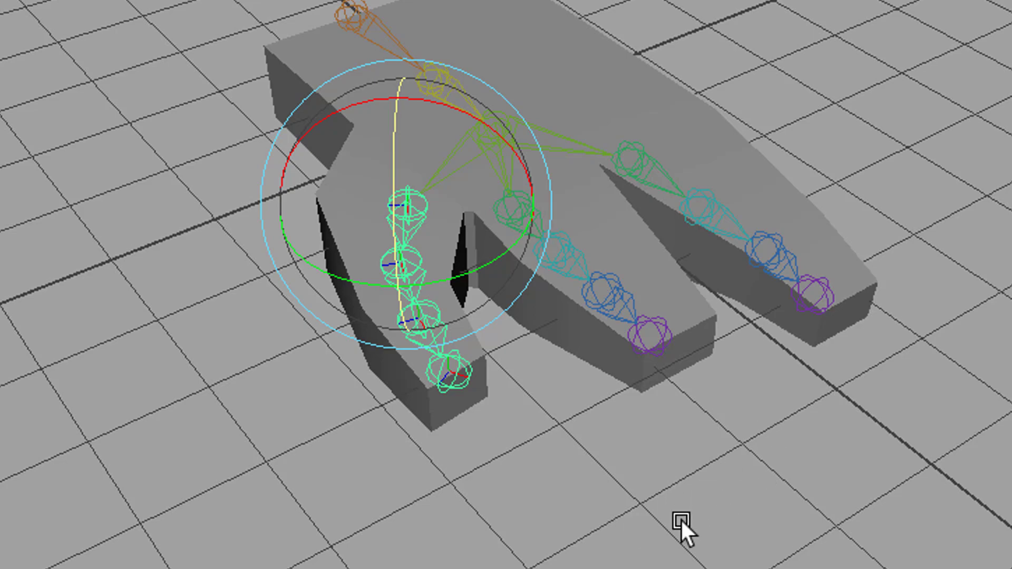
# Orbit around the hand to inspect the palm, selecting the lower finger chain.
pyautogui.keyDown('alt'); pyautogui.moveTo(605, 505); pyautogui.dragTo(520, 441); pyautogui.keyUp('alt')
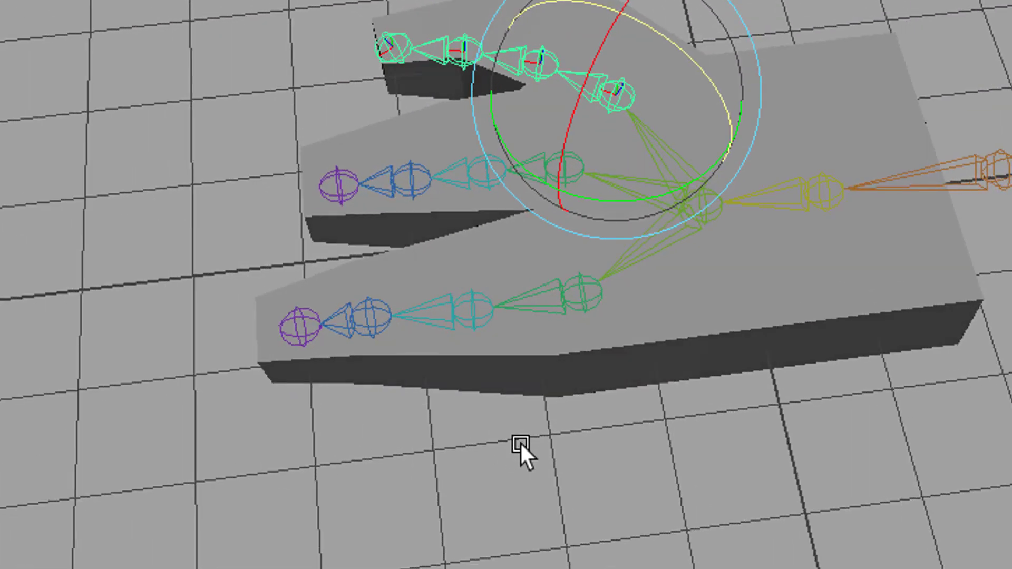
pyautogui.click(442, 299)
pyautogui.keyDown('alt'); pyautogui.moveTo(603, 458); pyautogui.dragTo(393, 308); pyautogui.keyUp('alt')
pyautogui.keyDown('alt'); pyautogui.moveTo(644, 468); pyautogui.dragTo(714, 411); pyautogui.keyUp('alt')
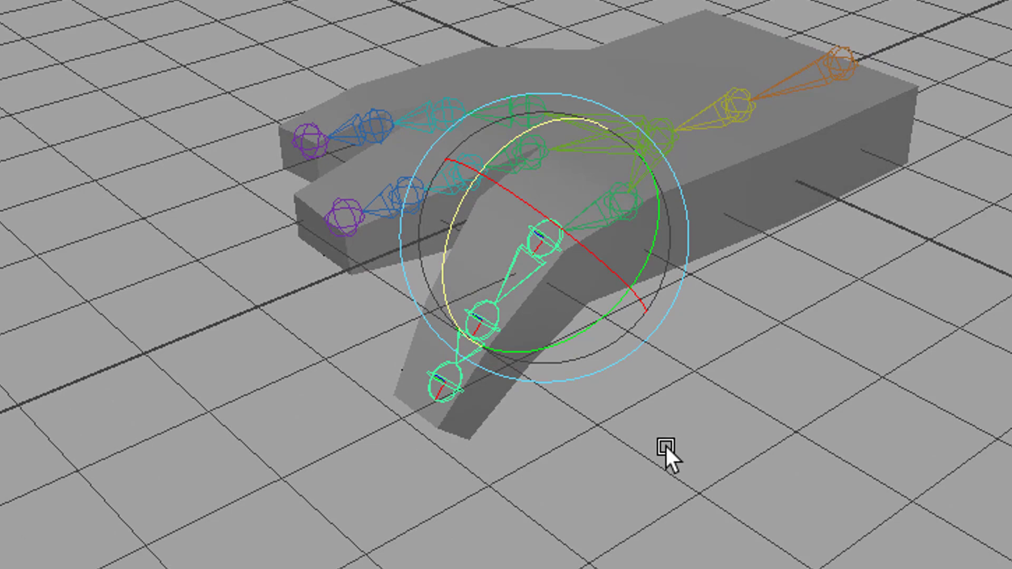